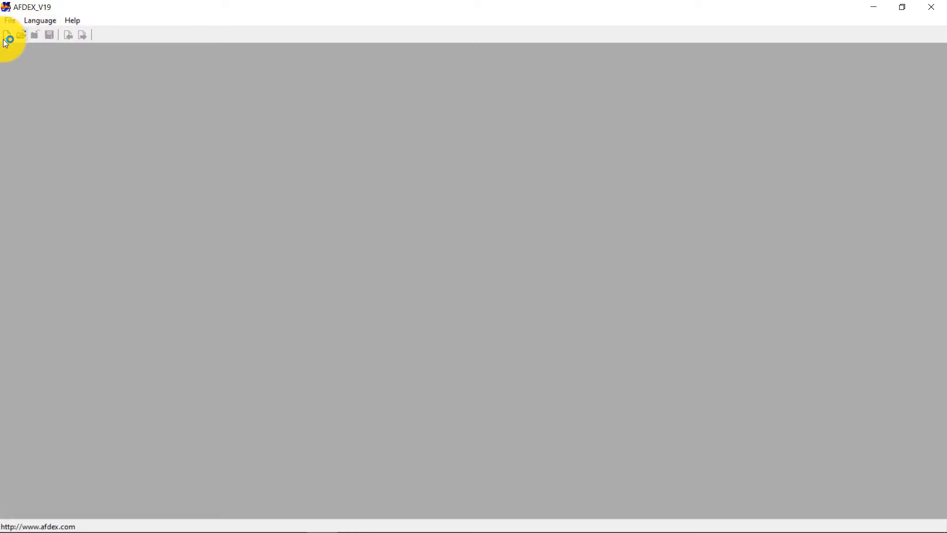
Create a new hot forging process: 2D axi-symmetric, Newton units, flow analysis, rigid-plastic deformation
click(6, 37)
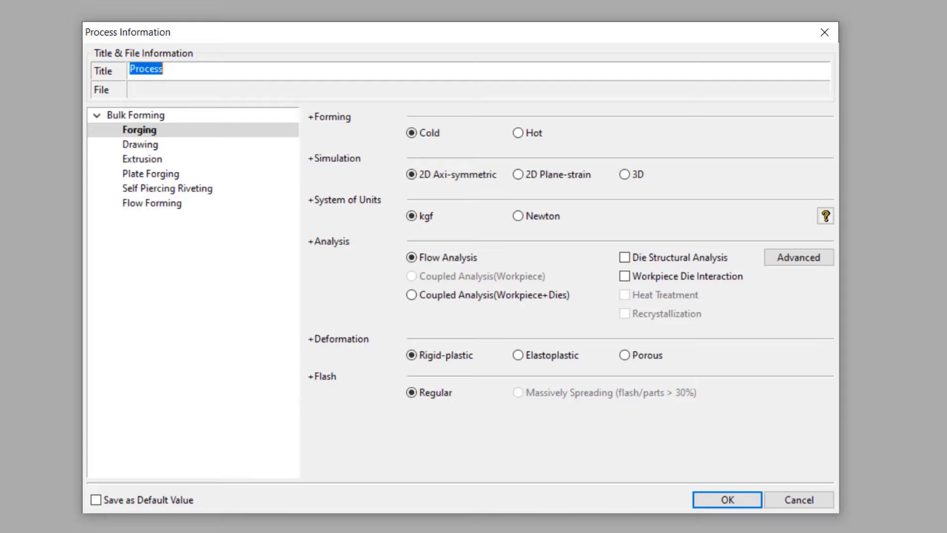
click(528, 134)
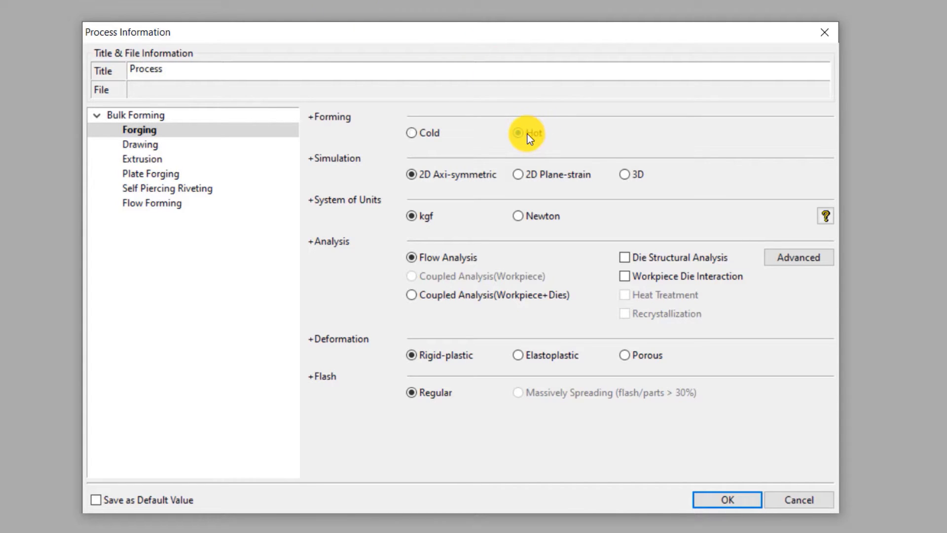
click(469, 177)
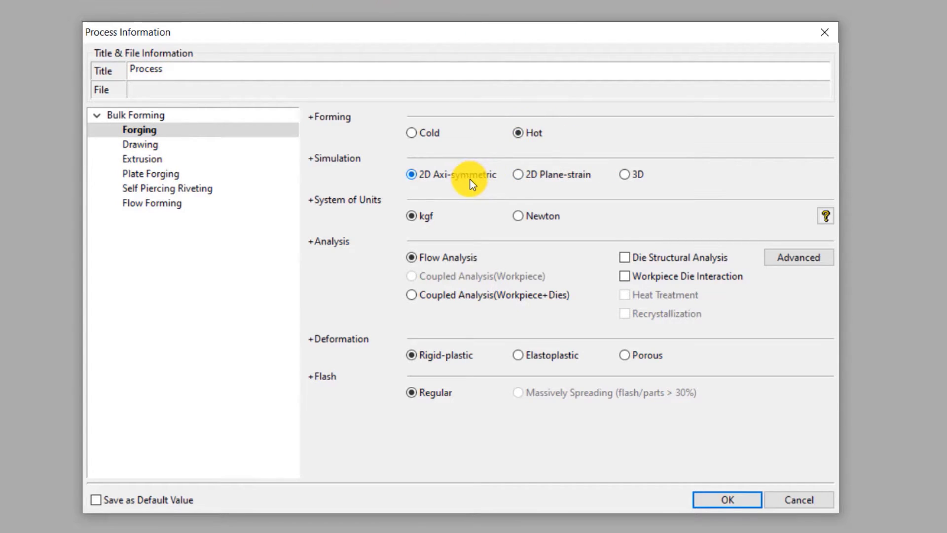
click(517, 220)
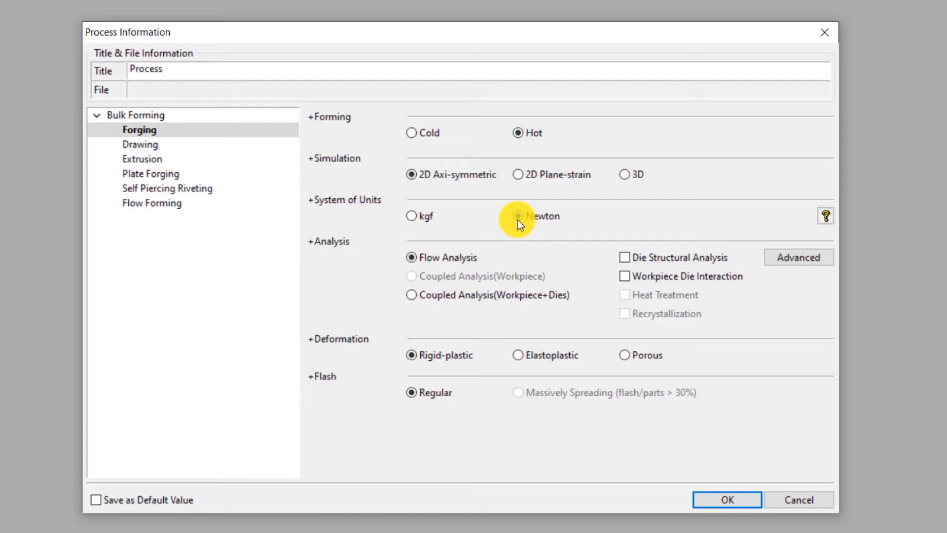
click(466, 259)
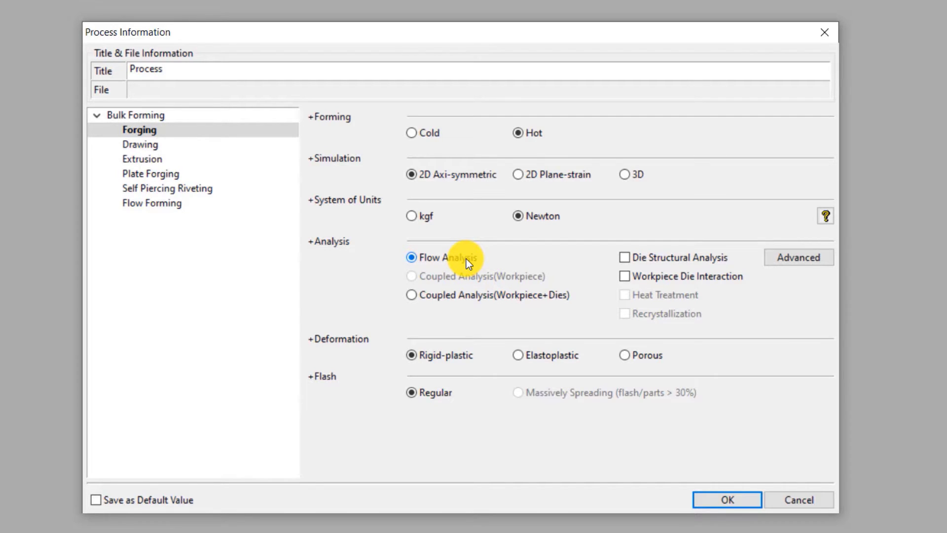
click(444, 357)
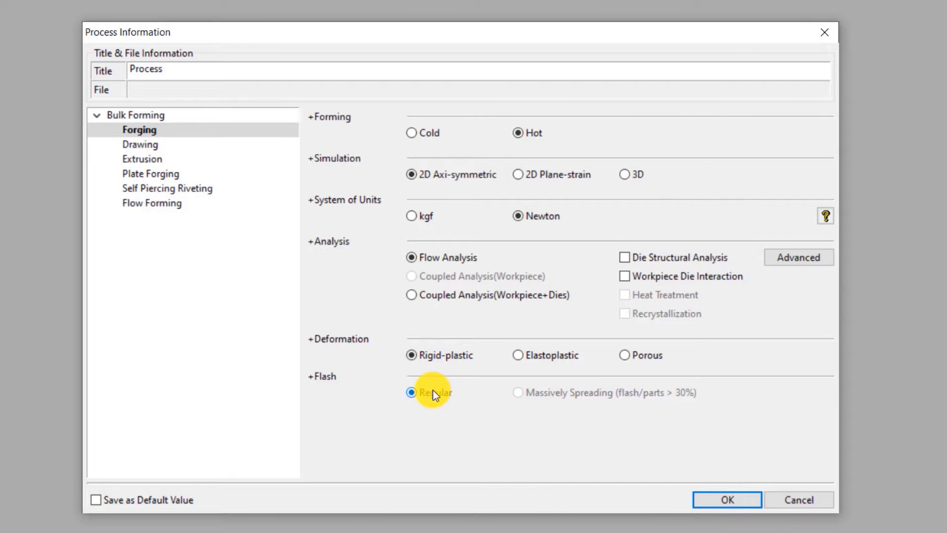
click(699, 497)
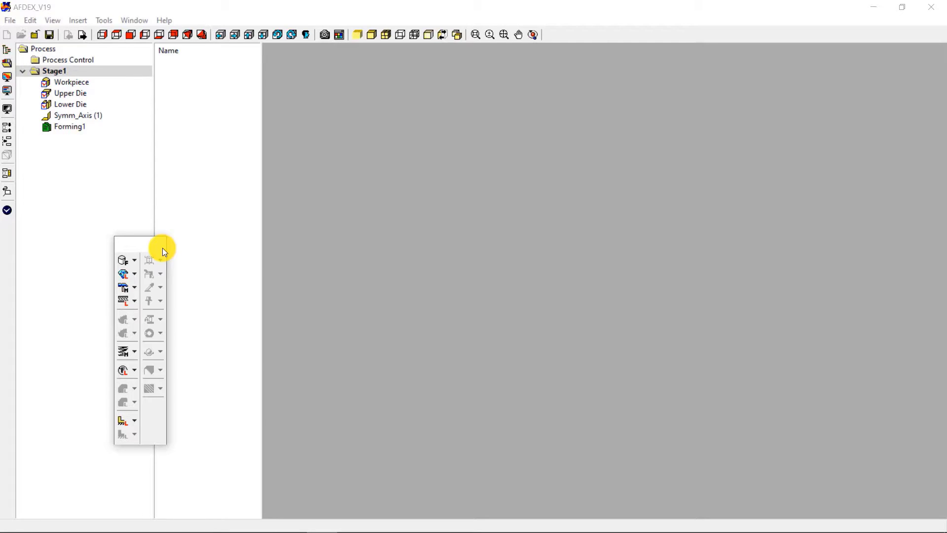
Import 2D_ex04.dxf from Desktop > 2D Trimming and let AFDEX build the process automatically
drag(162, 248, 229, 227)
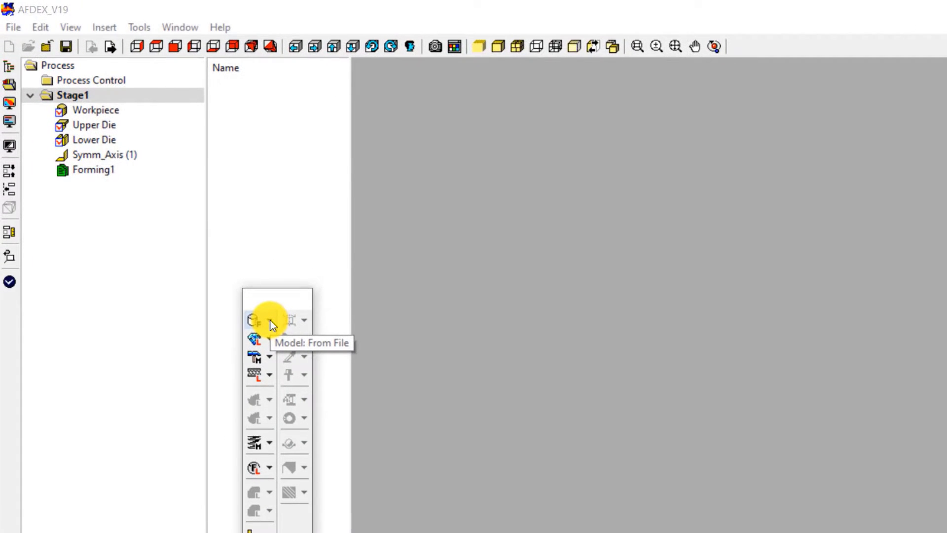
click(271, 321)
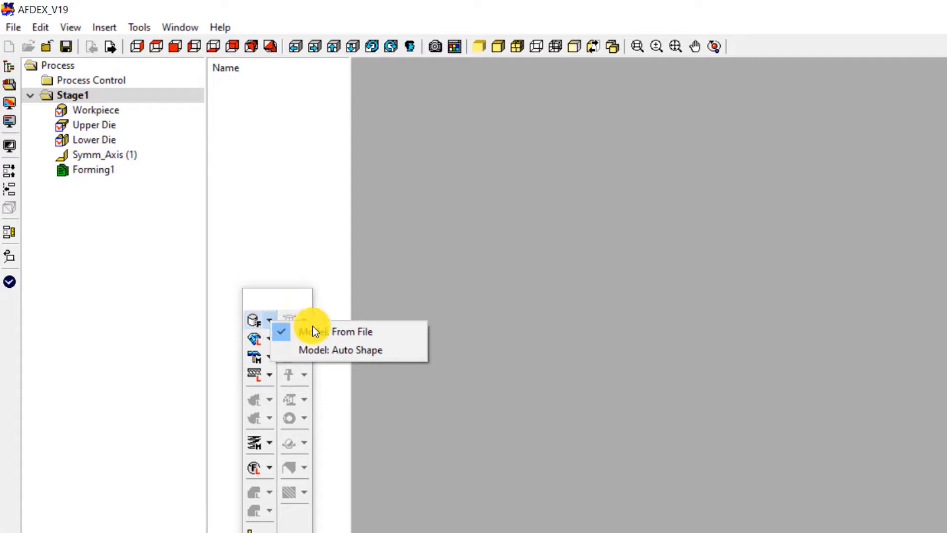
click(400, 331)
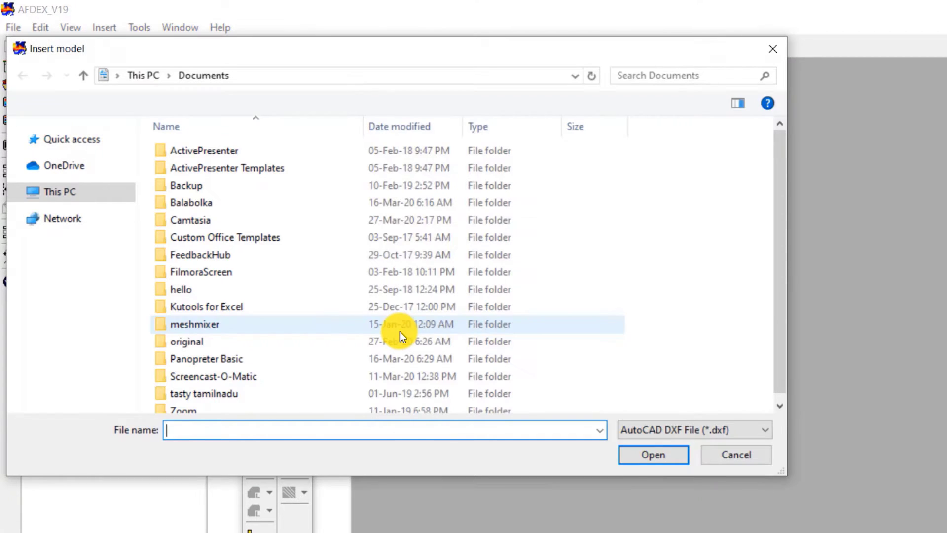
click(92, 237)
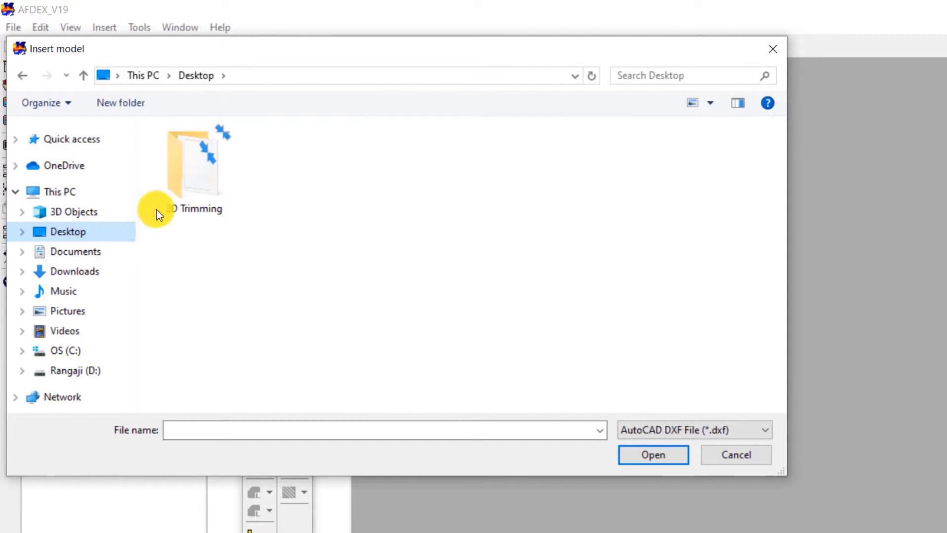
double_click(216, 192)
click(225, 155)
click(653, 454)
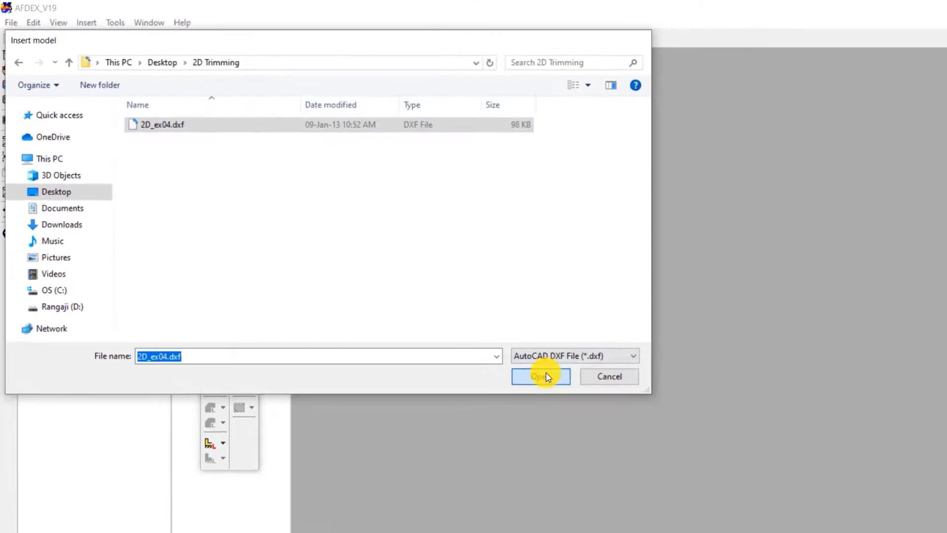
click(829, 495)
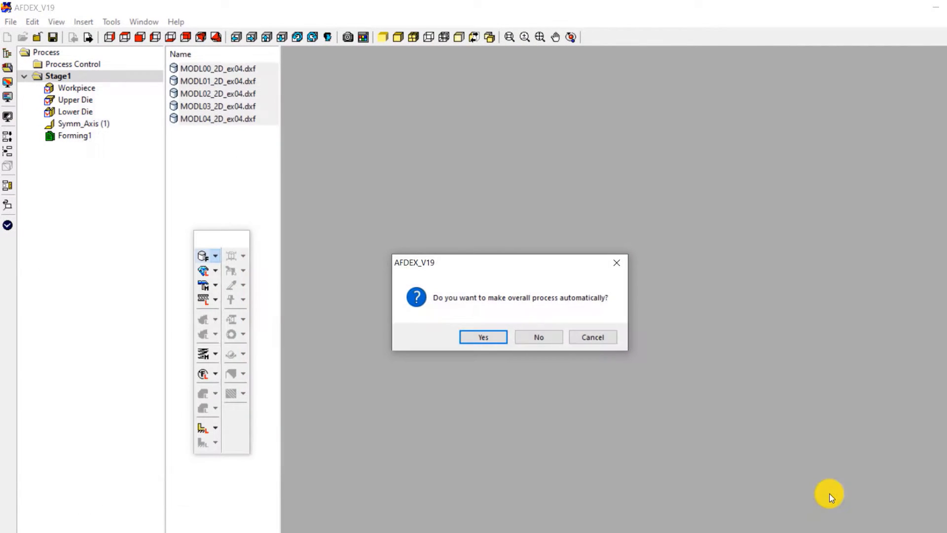
click(478, 336)
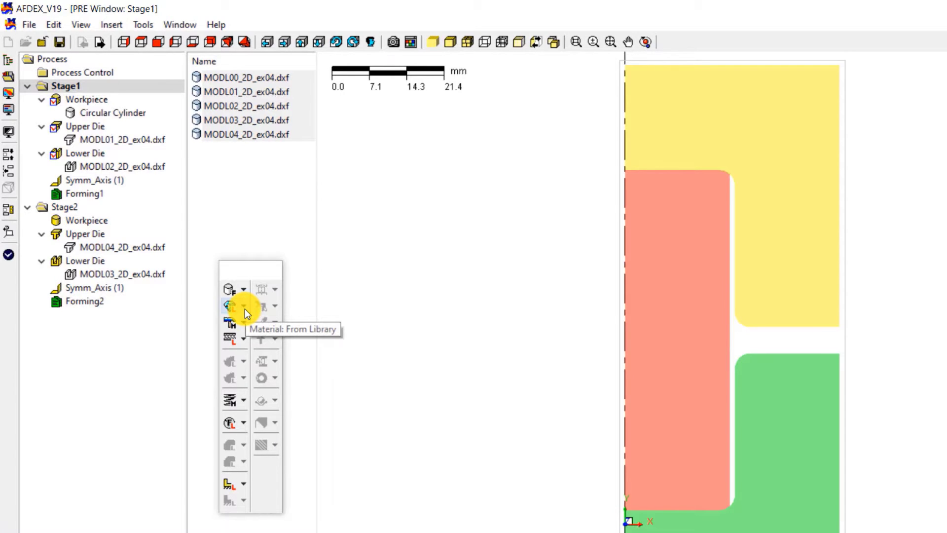
Load the Steel material AISI_1020(T=600-1300C) from the material library
click(245, 309)
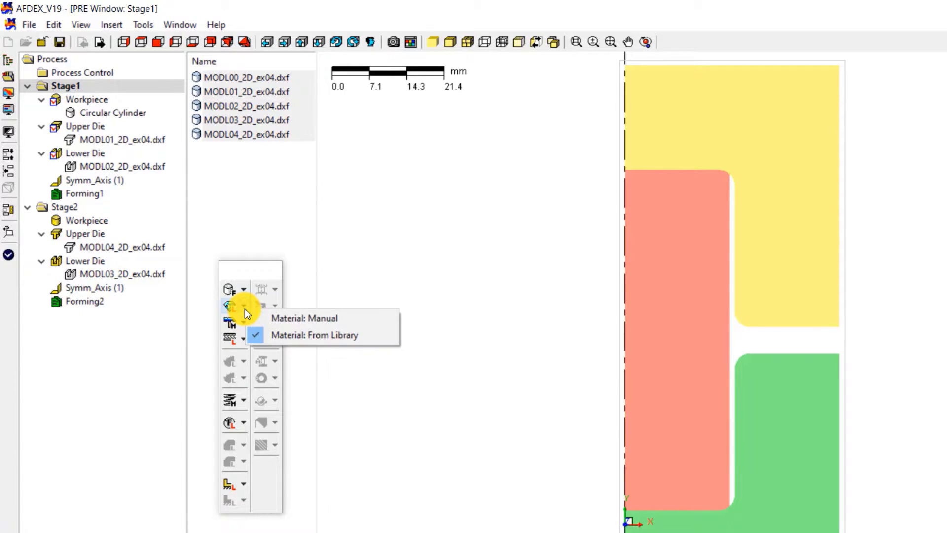
click(367, 332)
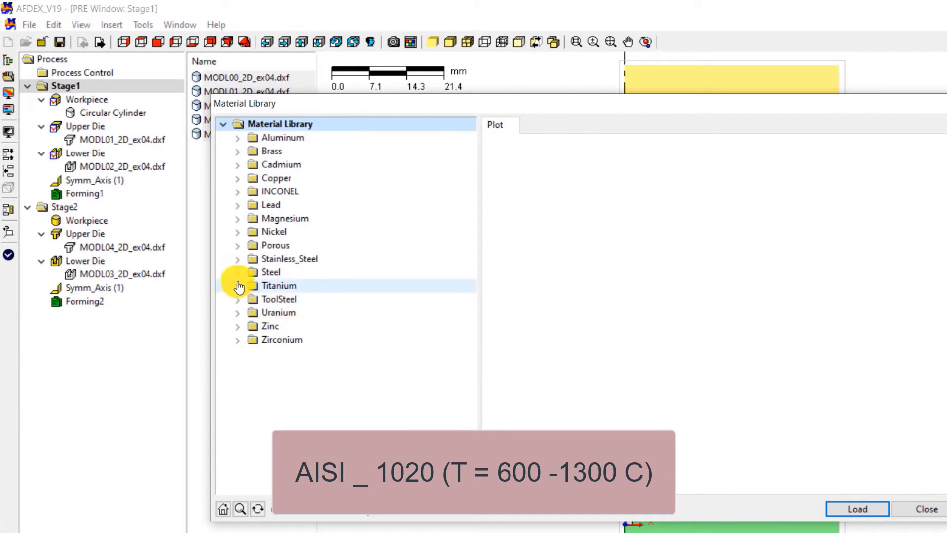
click(238, 271)
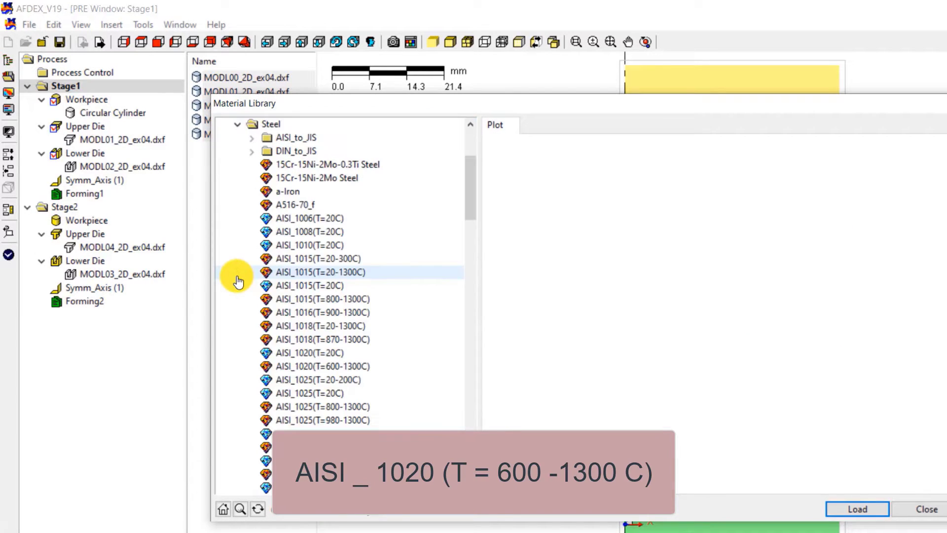
click(378, 366)
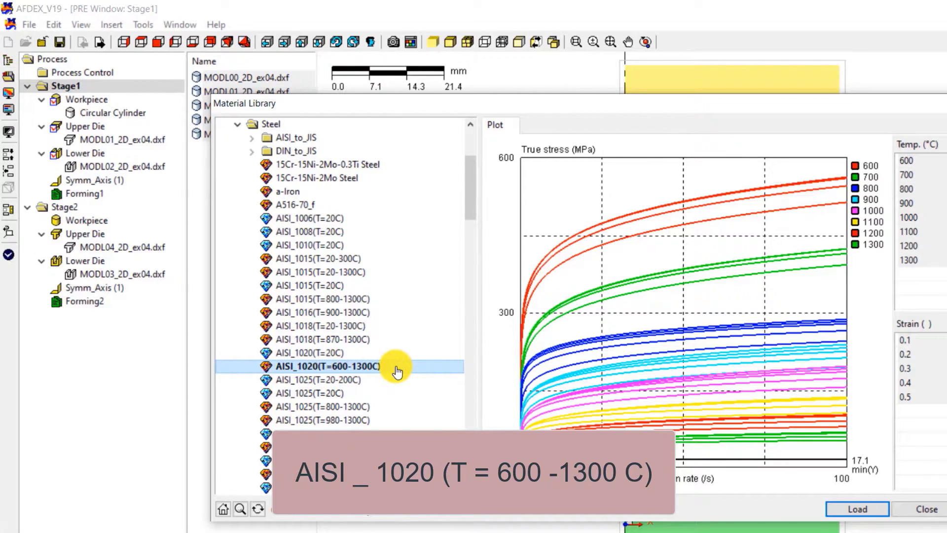
click(859, 510)
click(930, 515)
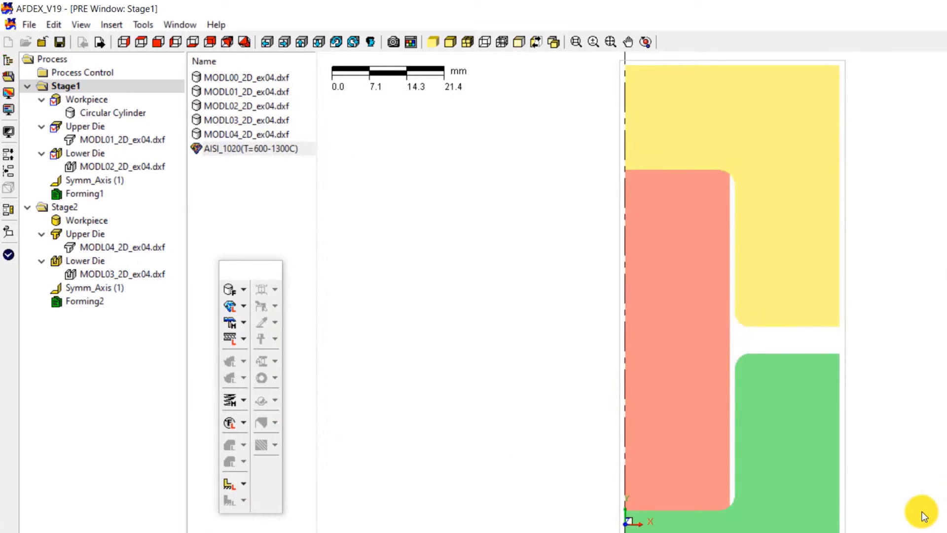
Define a manual press motion with y translational velocity -200, giving v=(0, -200, 0)
click(245, 323)
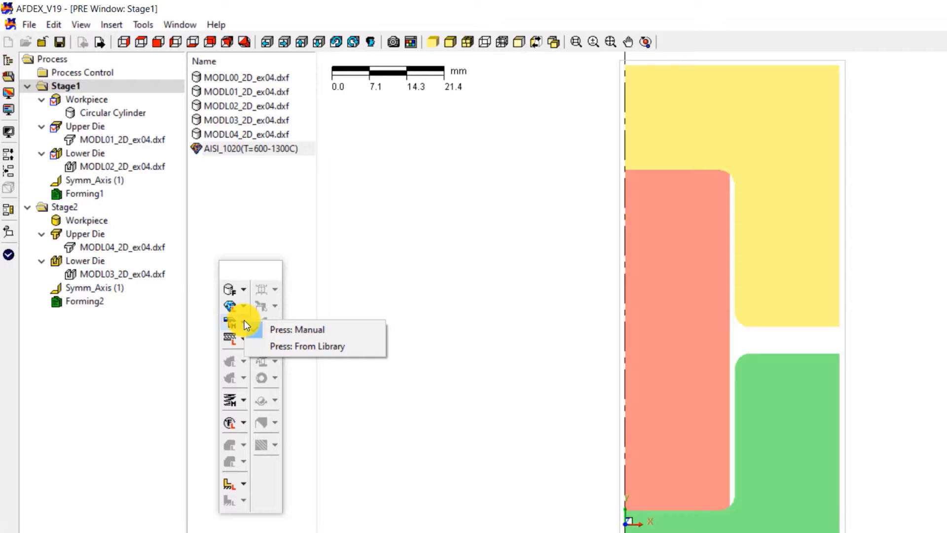
click(316, 334)
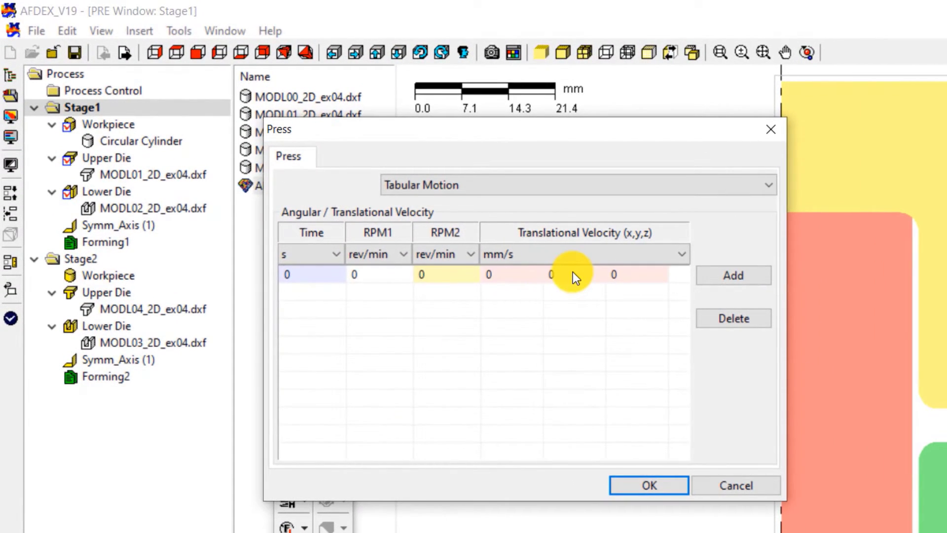
double_click(575, 275)
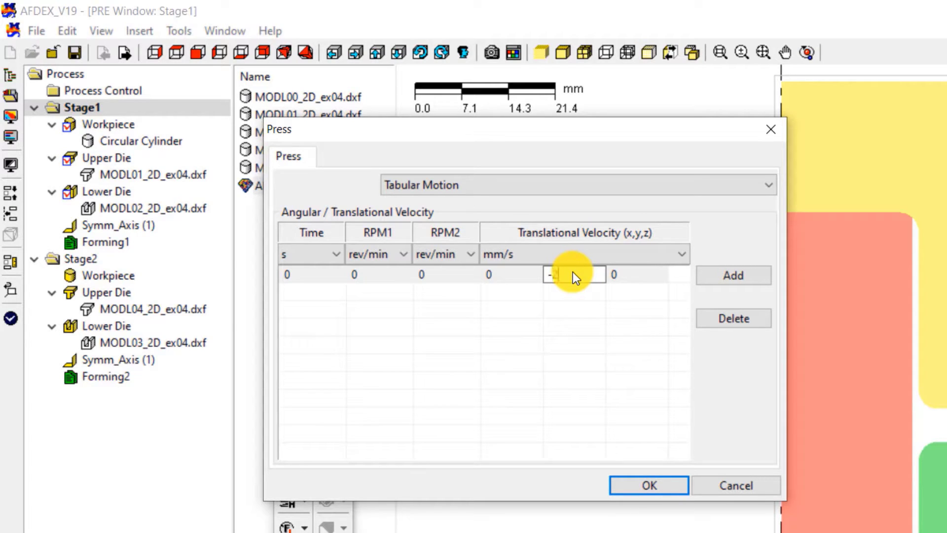
text(-200)
click(584, 352)
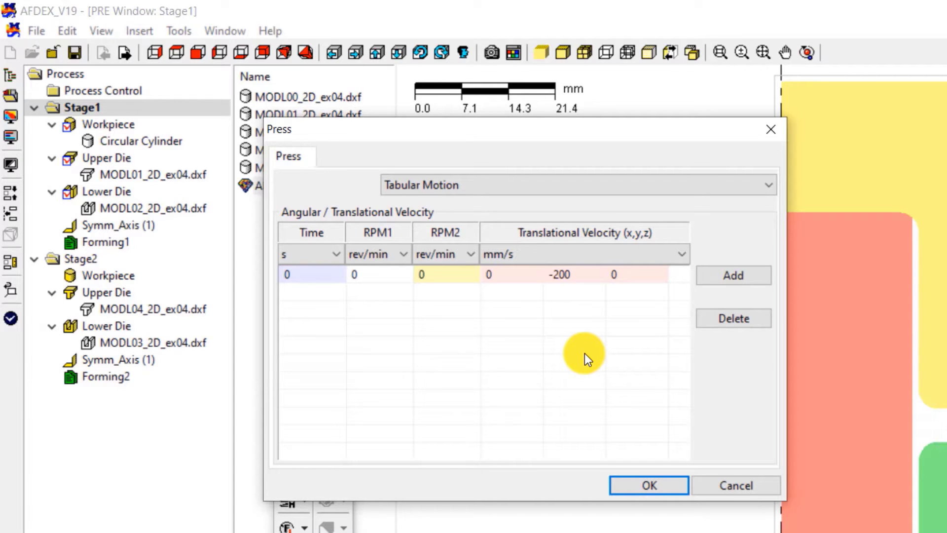
click(626, 486)
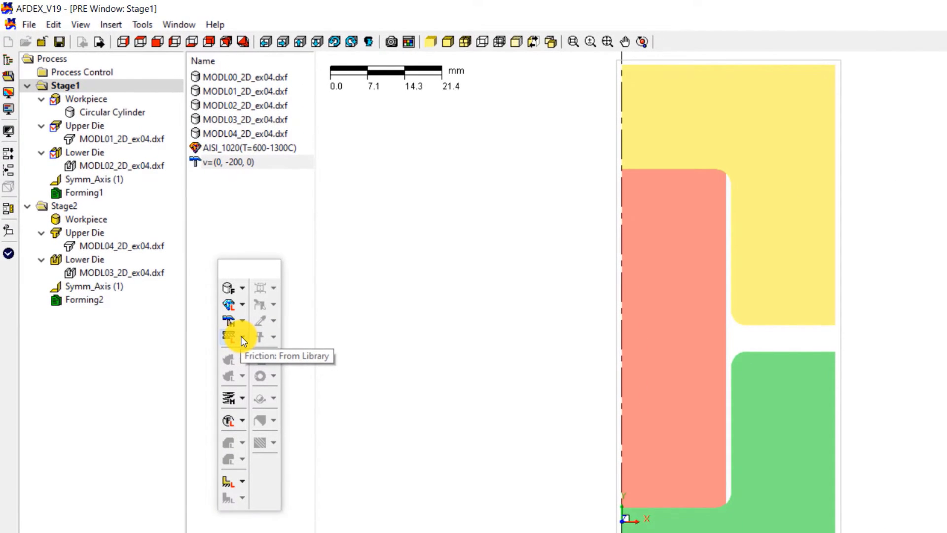
Load the Graphite+Water_Hot(Steel)_Hybrid friction condition from the friction library
click(244, 337)
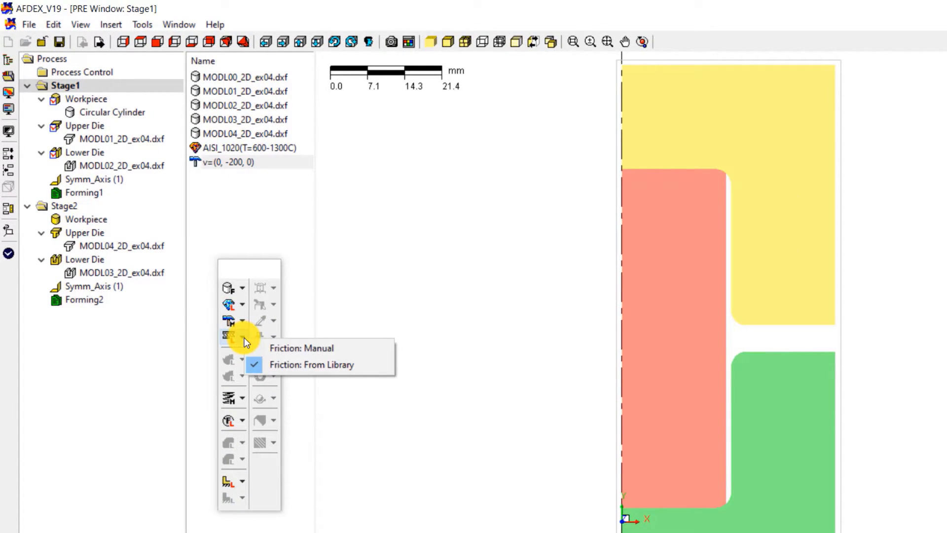
click(306, 368)
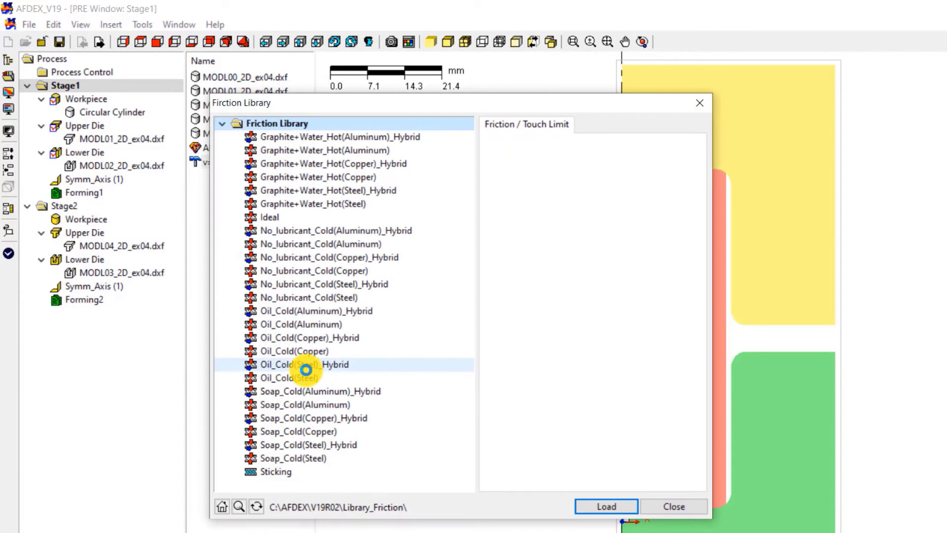
click(397, 199)
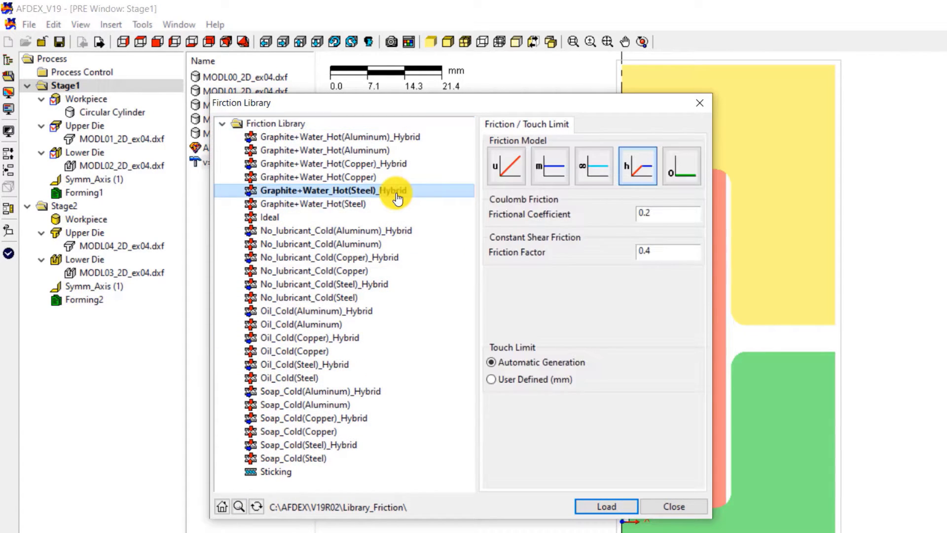
click(587, 506)
click(676, 508)
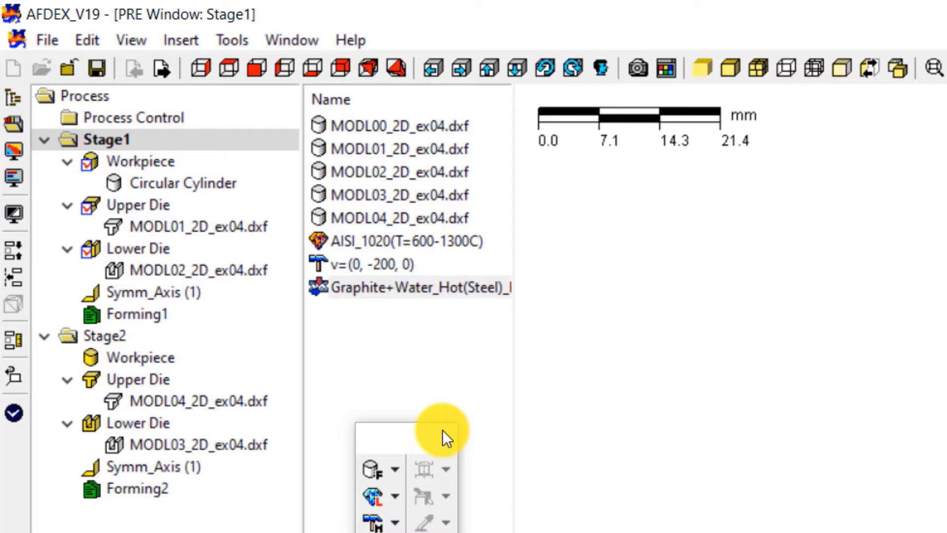
Assign the AISI_1020 material to the workpieces of both stages
click(444, 238)
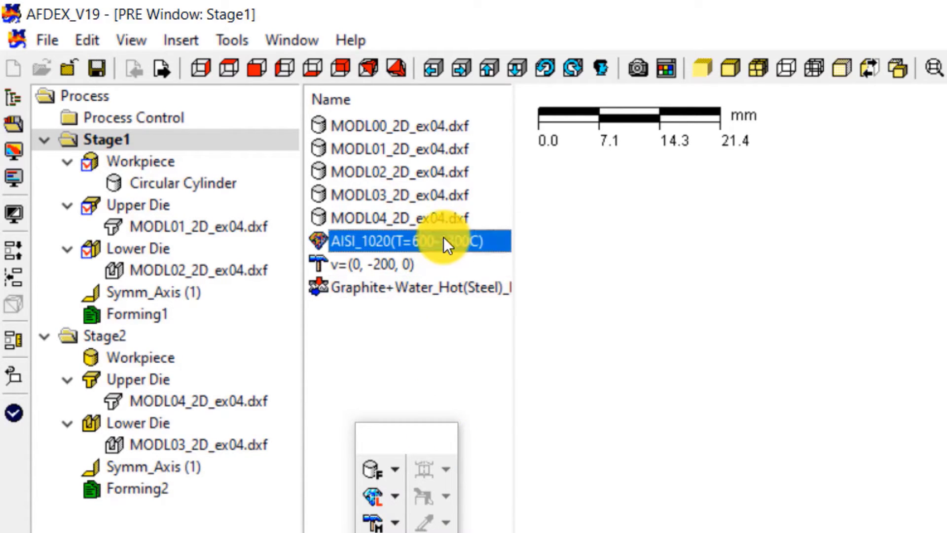
right_click(443, 238)
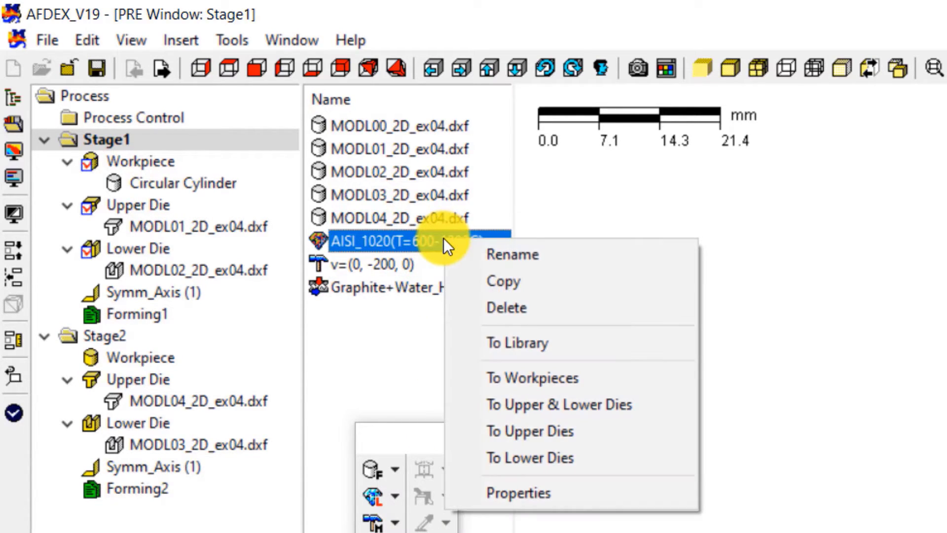
click(519, 381)
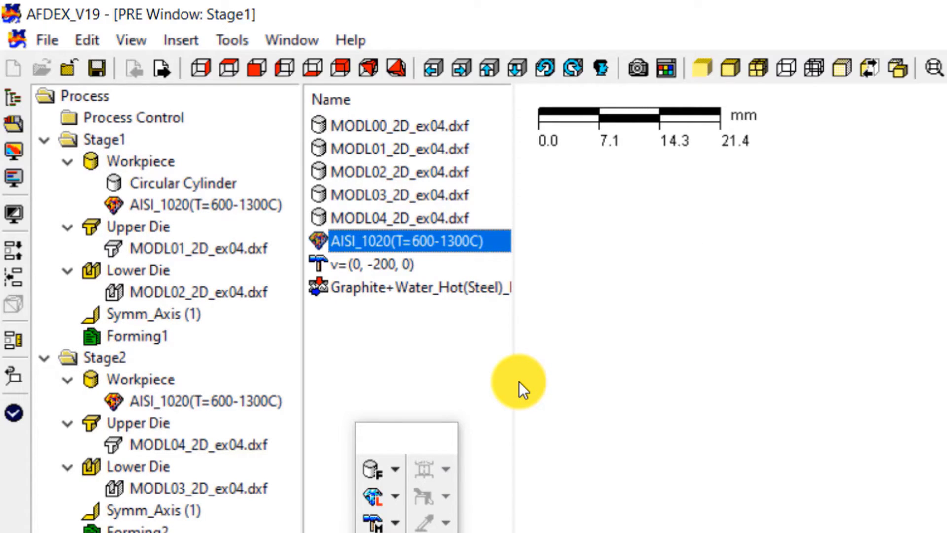
Assign the v=(0, -200, 0) die motion to the upper dies
click(380, 266)
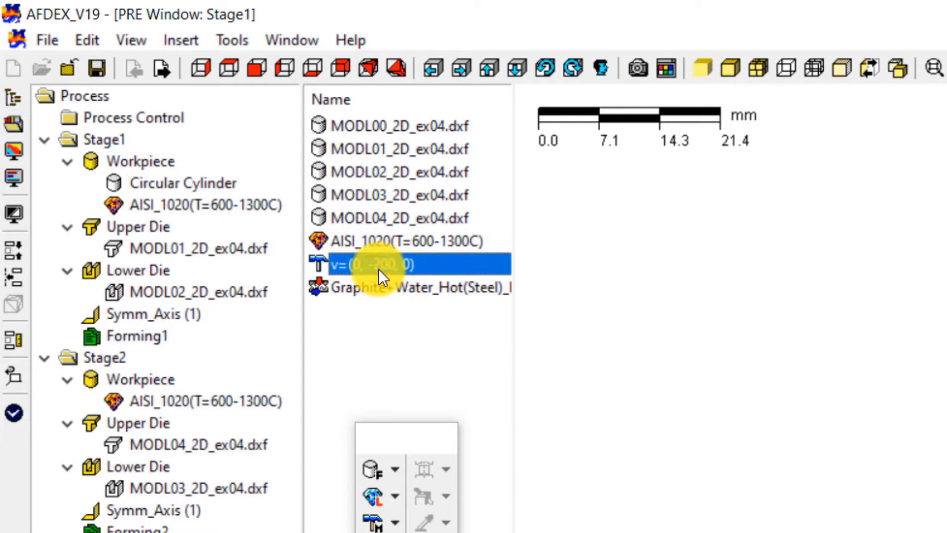
right_click(420, 265)
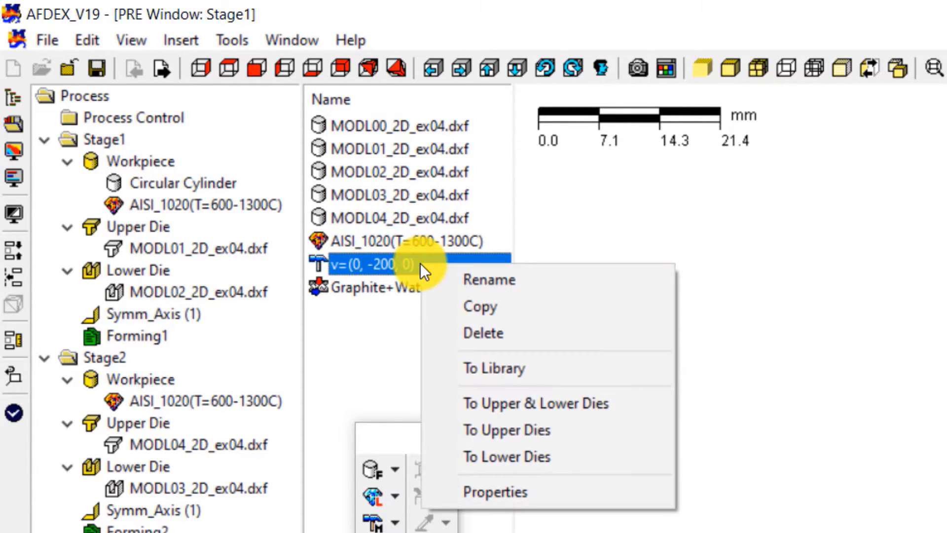
click(522, 429)
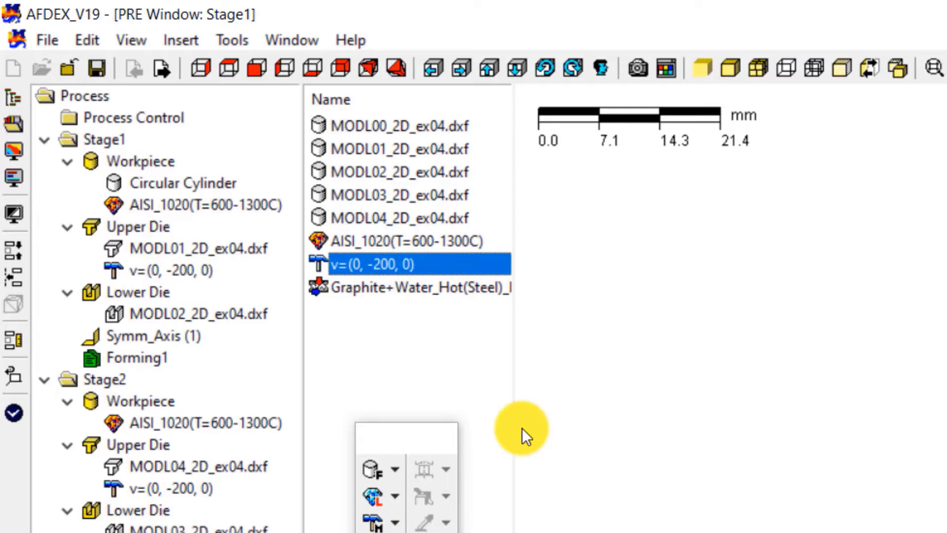
Apply the graphite-water friction condition to the upper and lower dies
click(437, 296)
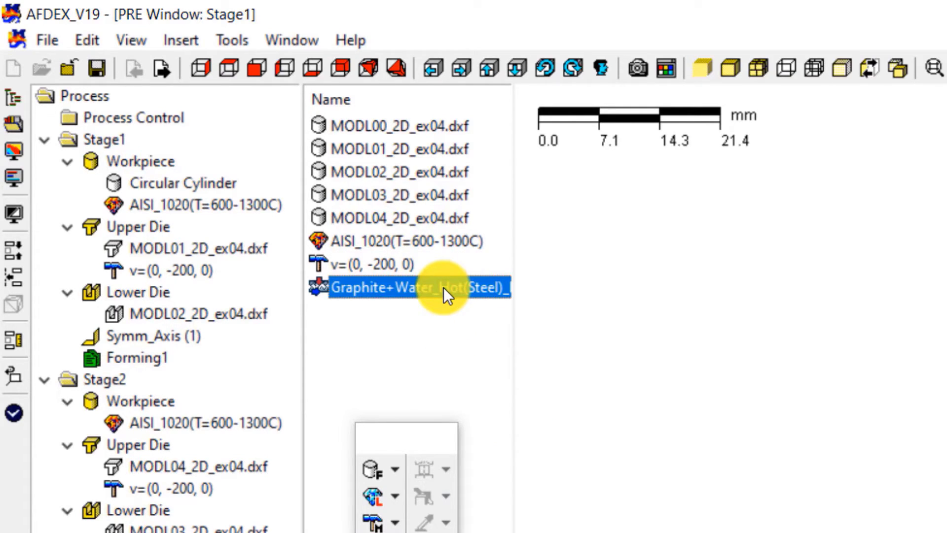
right_click(443, 287)
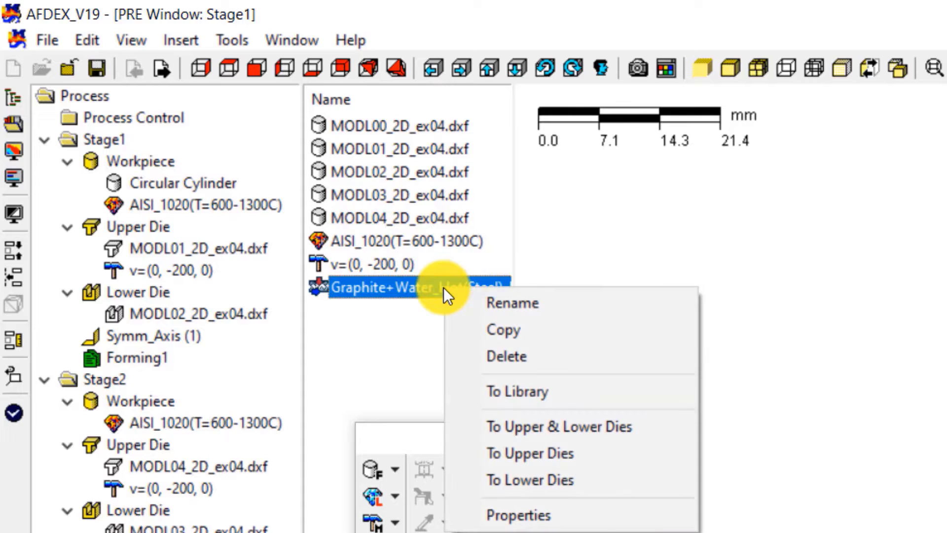
click(505, 427)
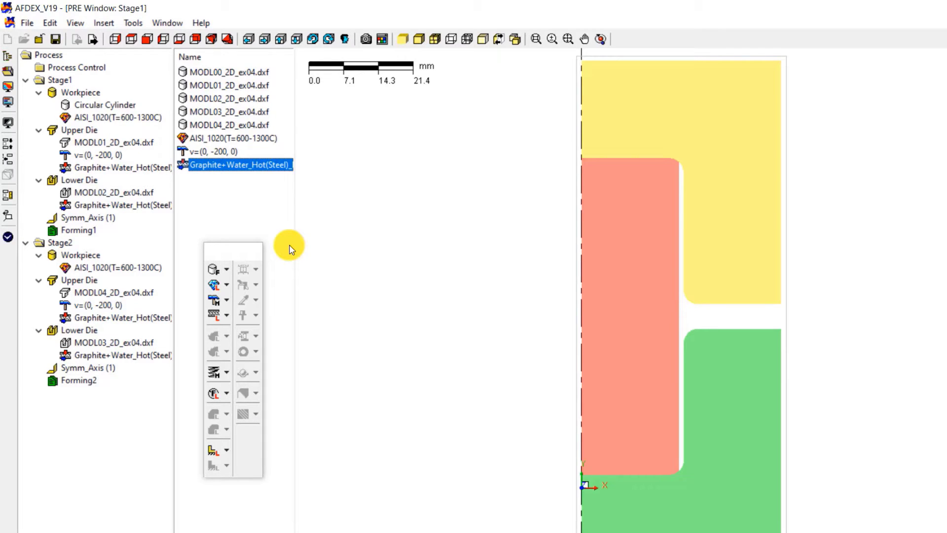
Auto-position the Stage1 dies into contact with the workpiece, declining to initialize all stages
click(61, 79)
click(7, 140)
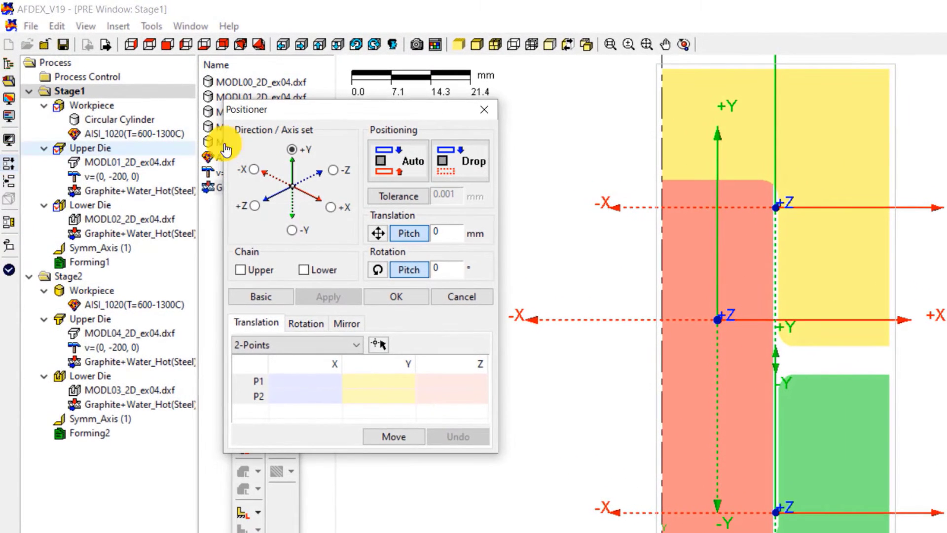
click(393, 161)
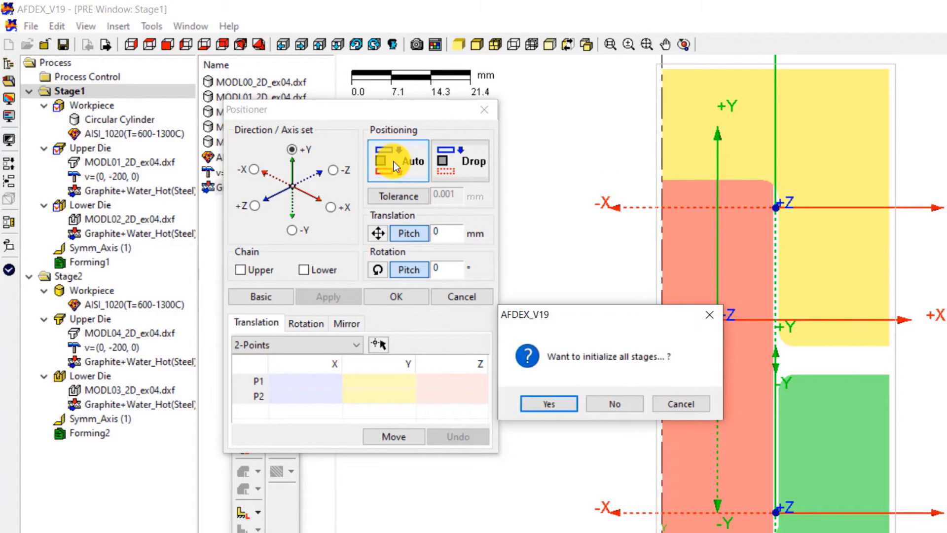
click(626, 403)
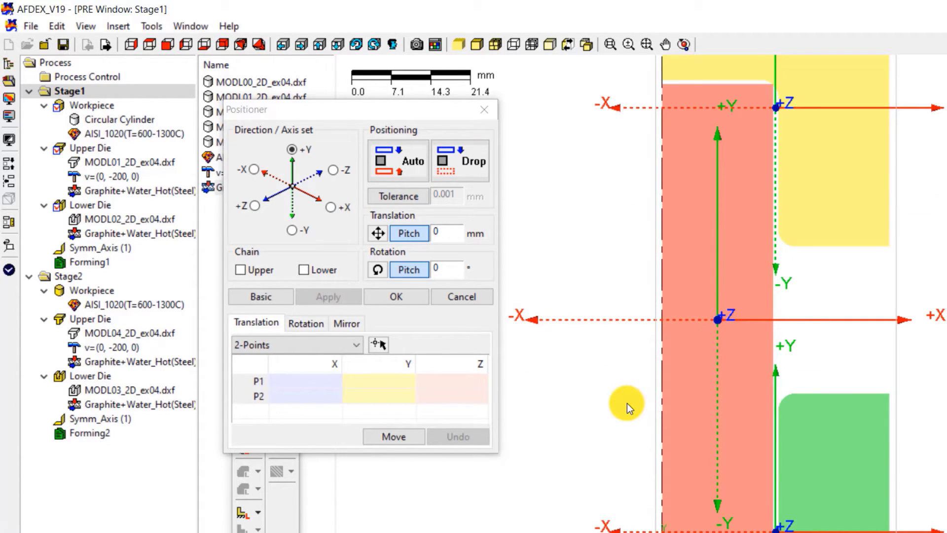
scroll(627, 404, down, 2)
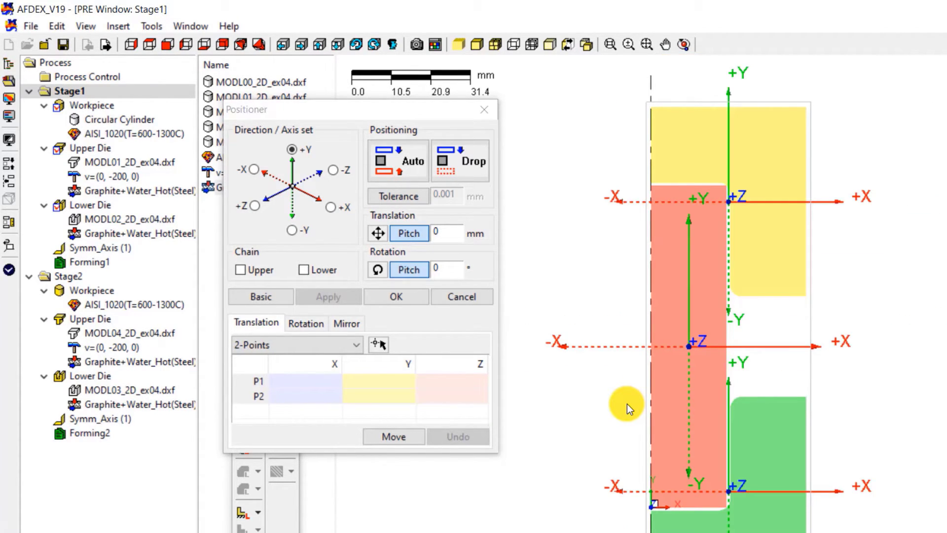
click(395, 297)
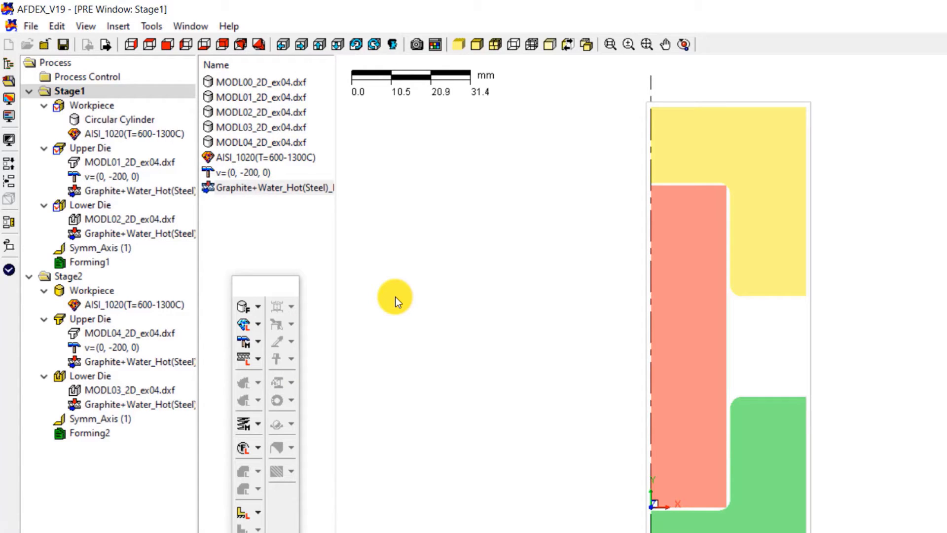
Set Forming1 stroke distance 65, workpiece reset temperature 1200 and forced volume expansion 1.5%
double_click(114, 263)
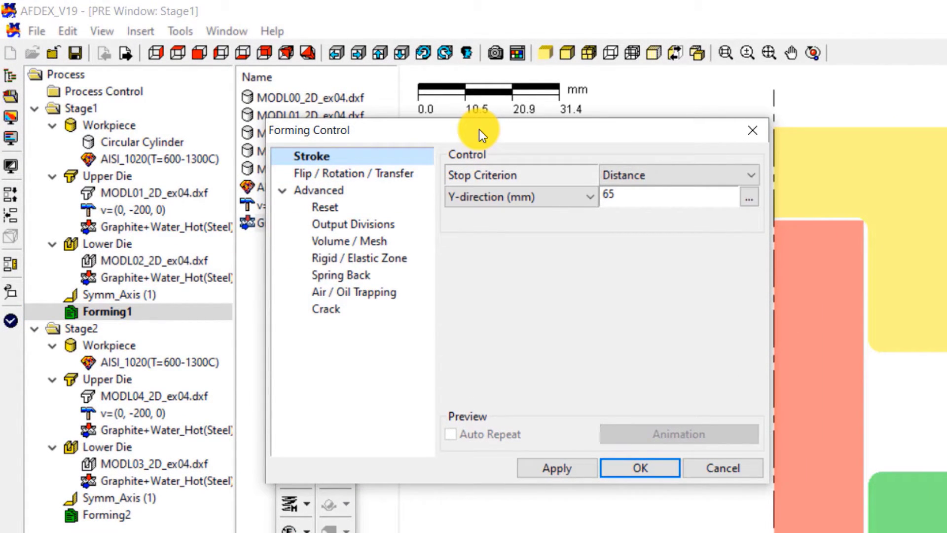
double_click(684, 198)
text(65)
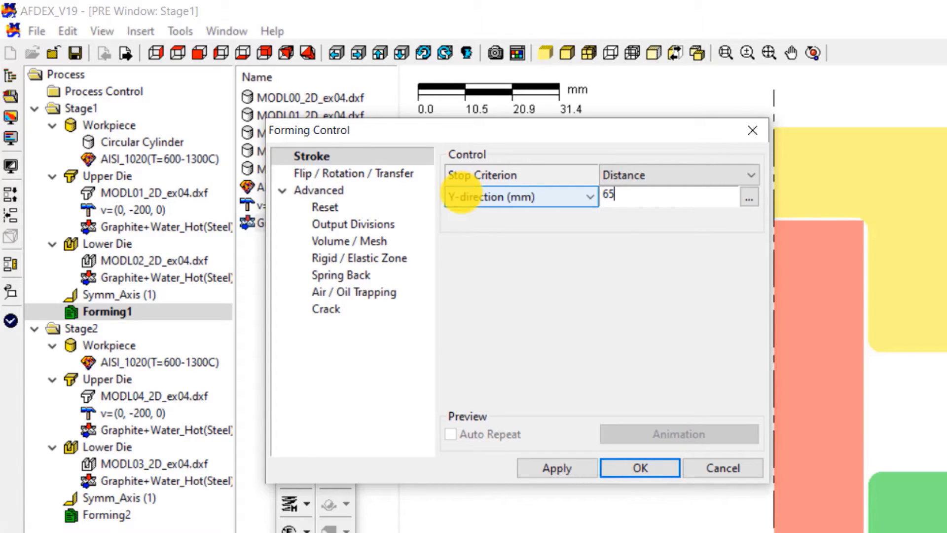
click(326, 209)
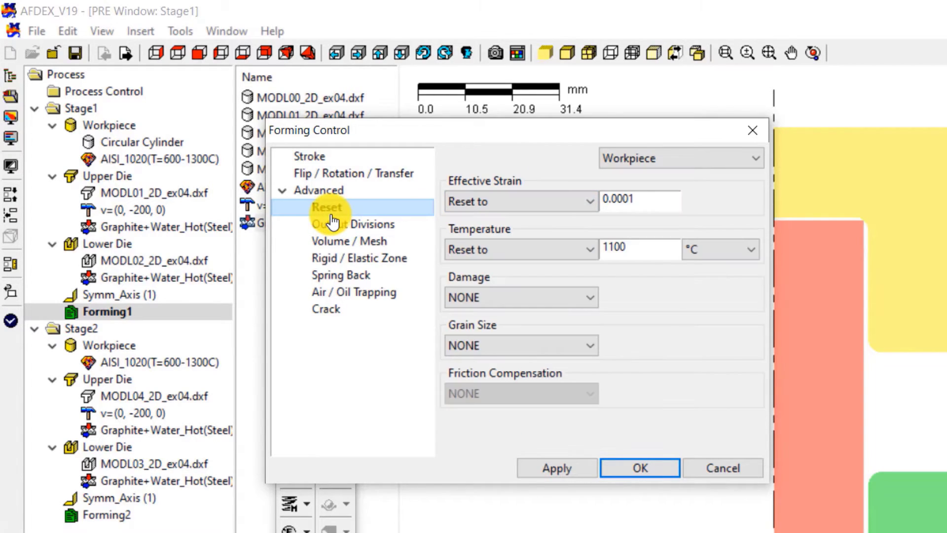
drag(636, 246, 514, 249)
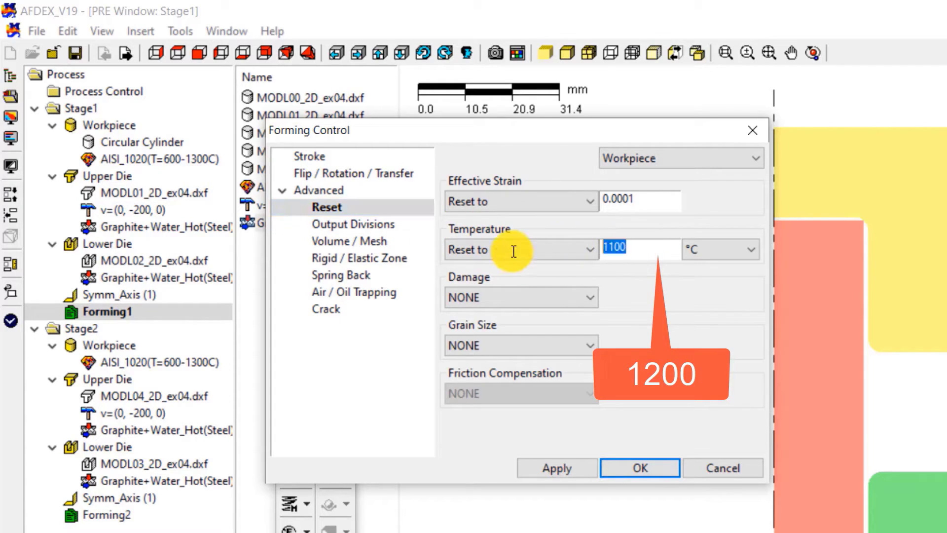
text(1200)
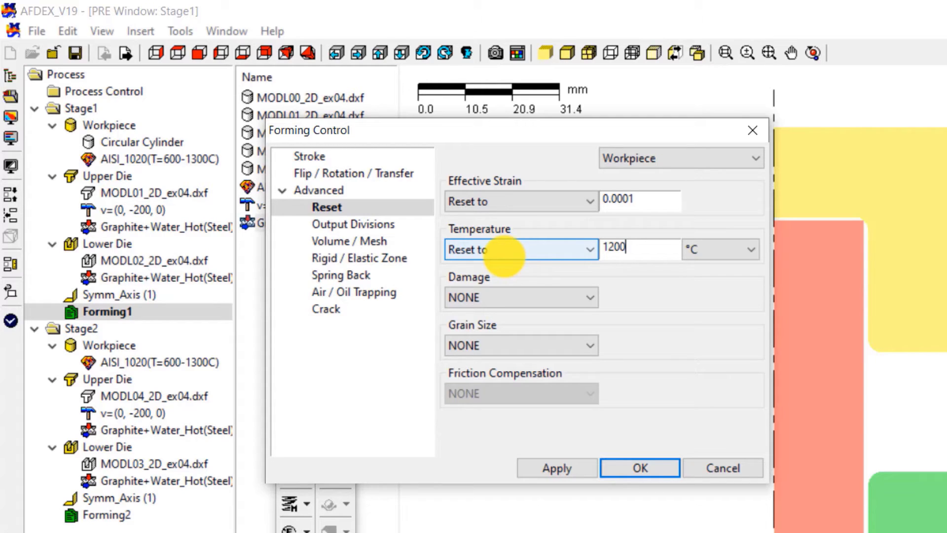
click(402, 242)
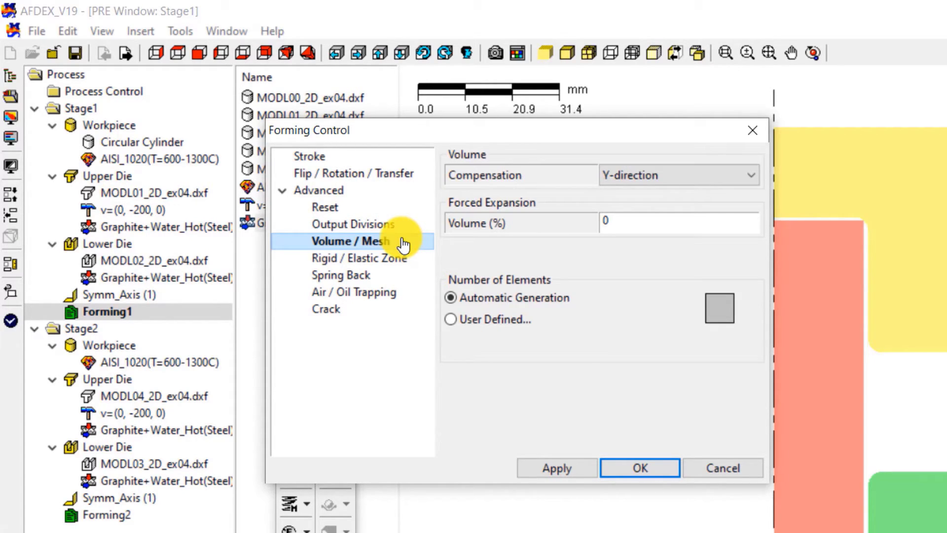
drag(612, 222, 545, 226)
text(1.5)
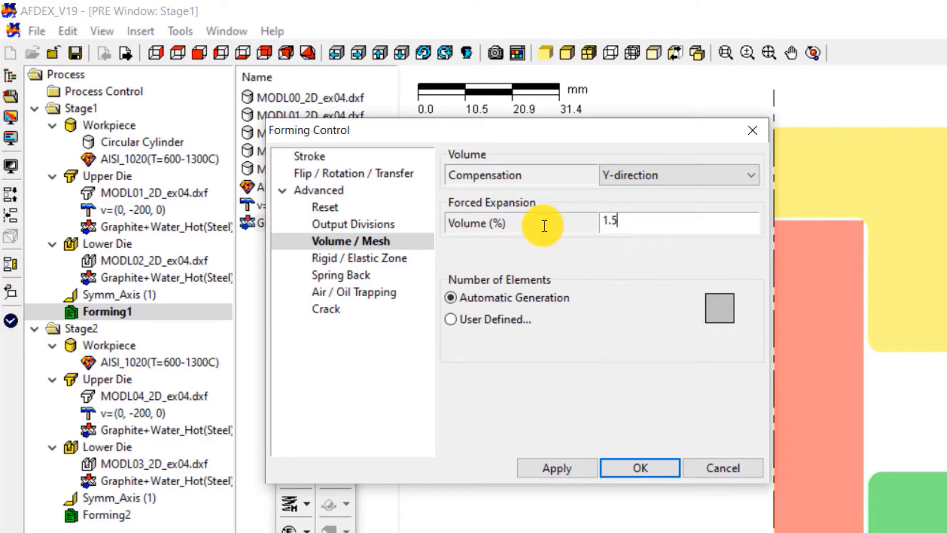
click(647, 468)
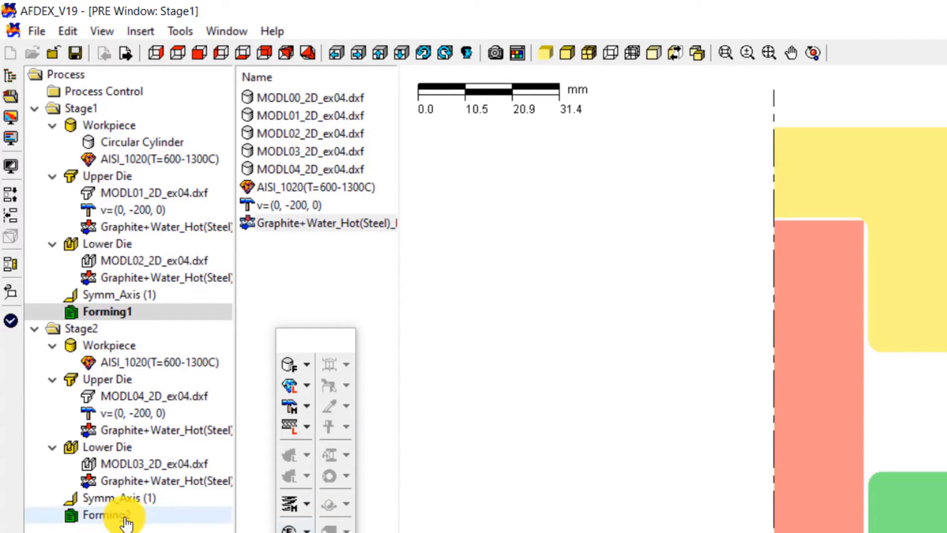
Set the Forming2 stop criterion to Trimming
click(148, 516)
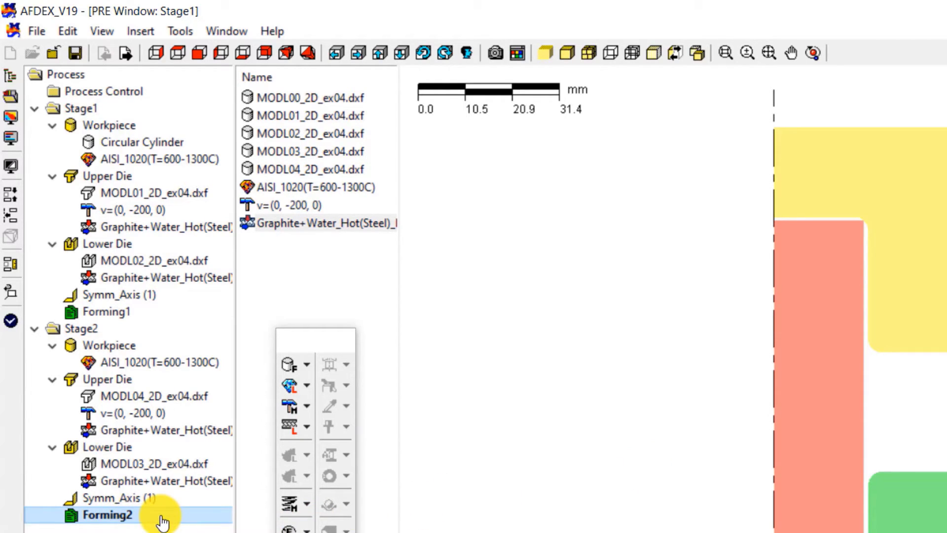
double_click(163, 518)
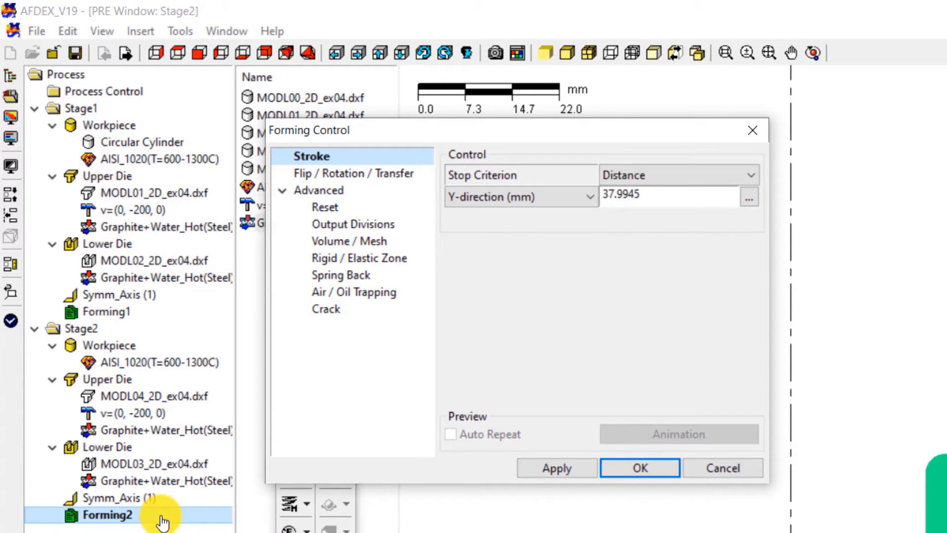
click(657, 176)
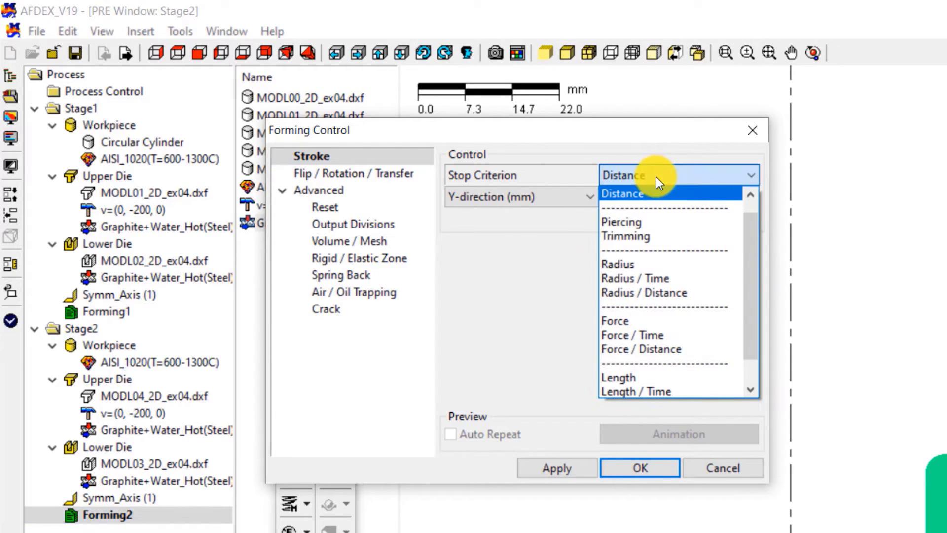
click(662, 234)
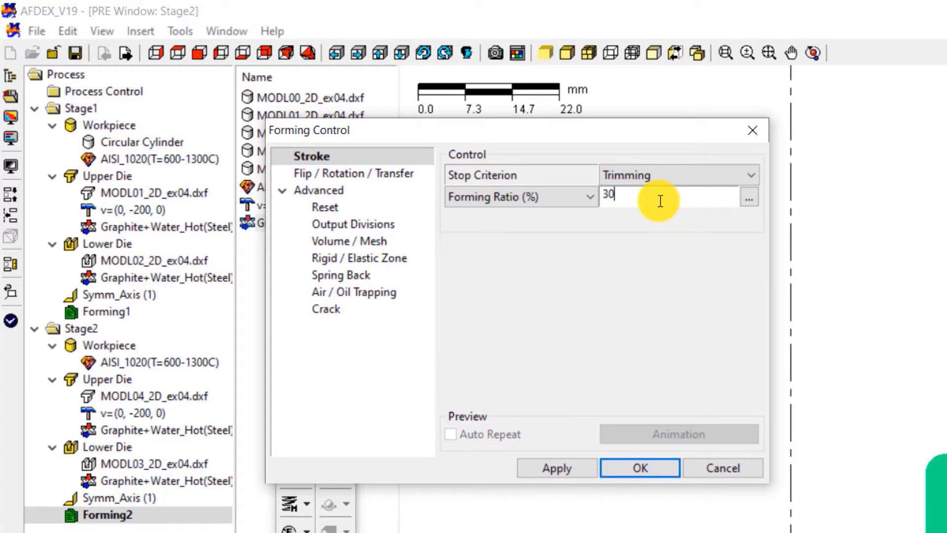
Measure the Forming2 stroke from the lower die's top corner to the upper die's bottom corner
click(755, 201)
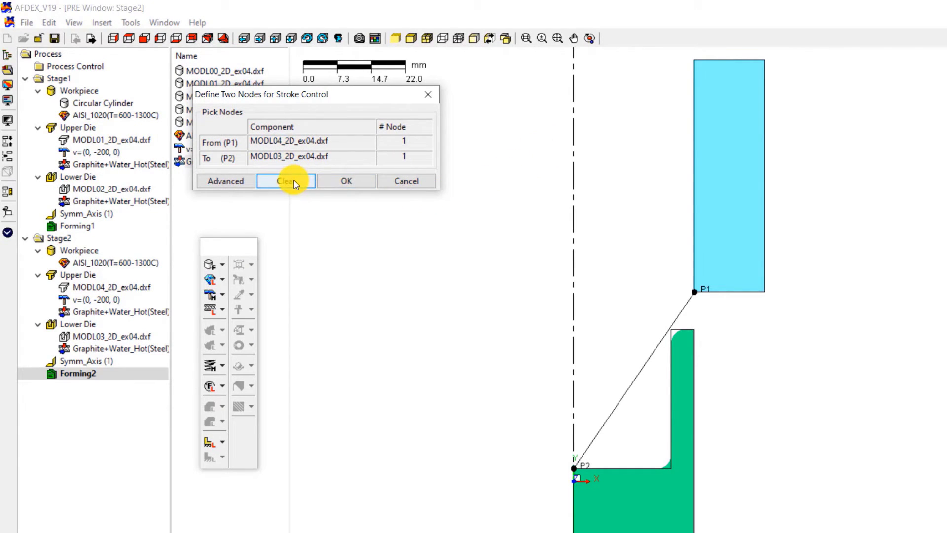
click(296, 183)
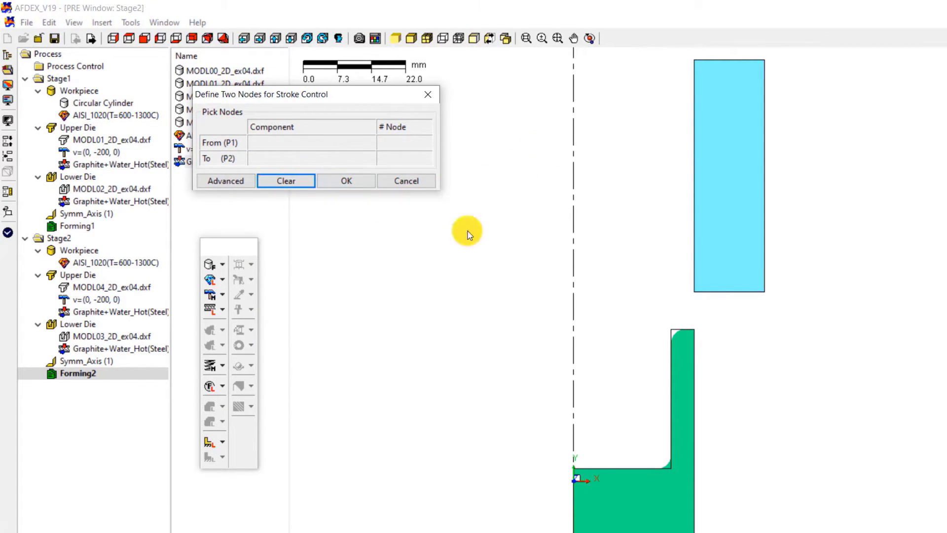
click(693, 333)
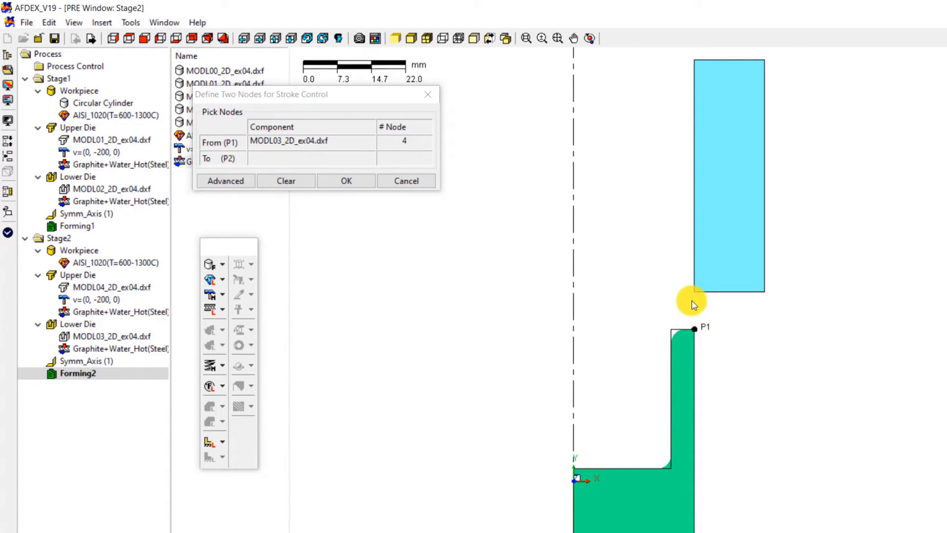
click(696, 293)
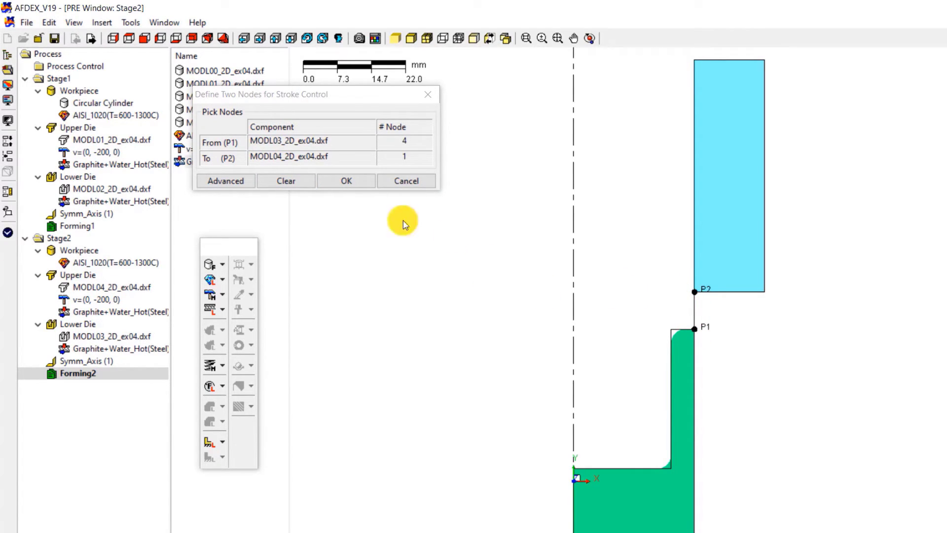
click(344, 181)
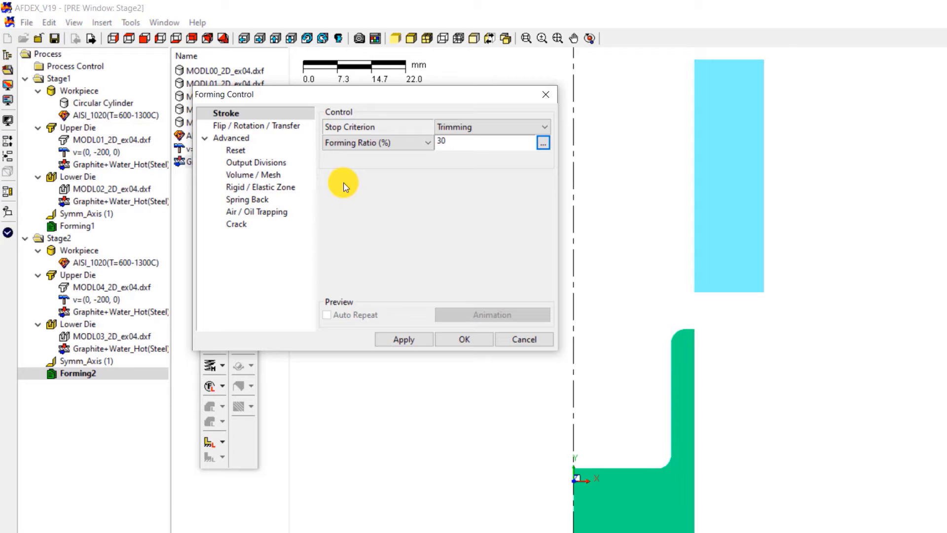
click(464, 340)
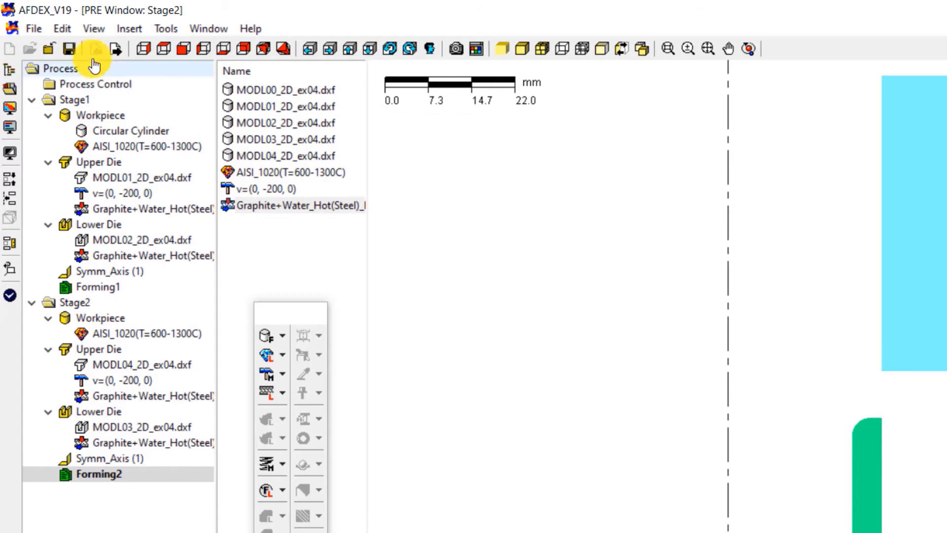
Save the simulation setup under the file name 'trimming'
click(70, 48)
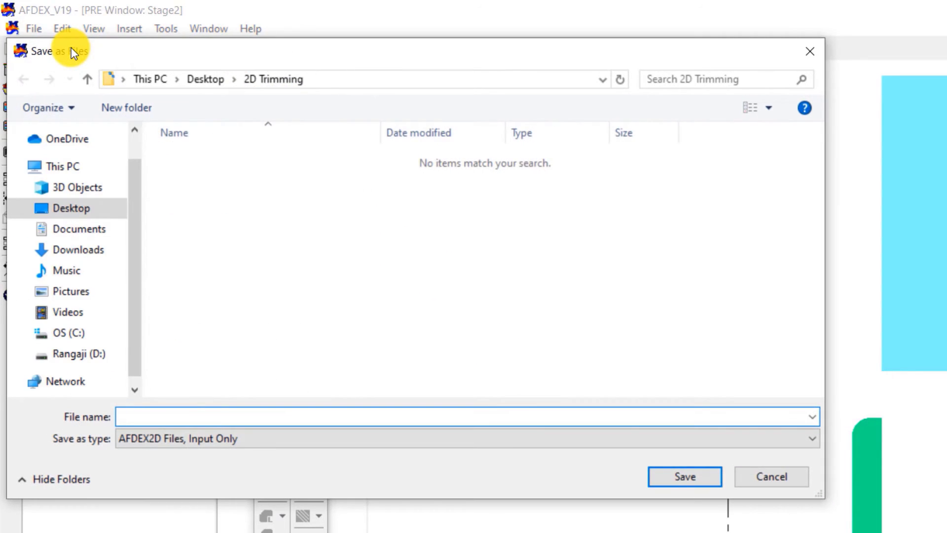
text(trimming)
click(698, 479)
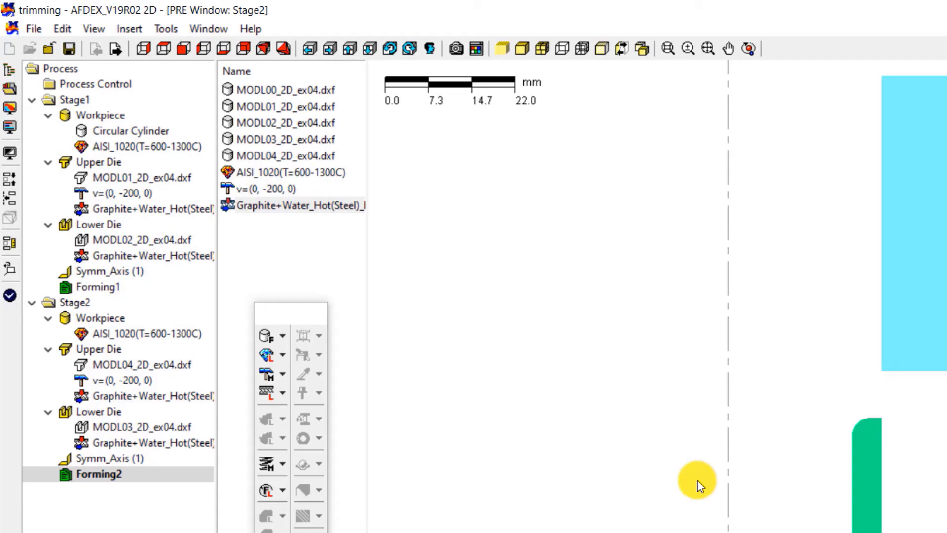
Verify the simulation data passes the error check, then start the trimming simulation run
click(9, 301)
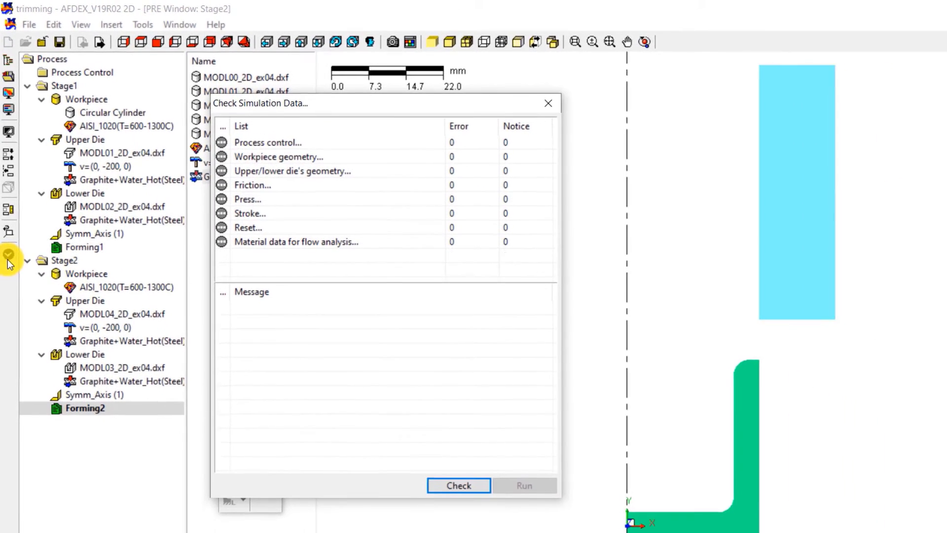
click(467, 487)
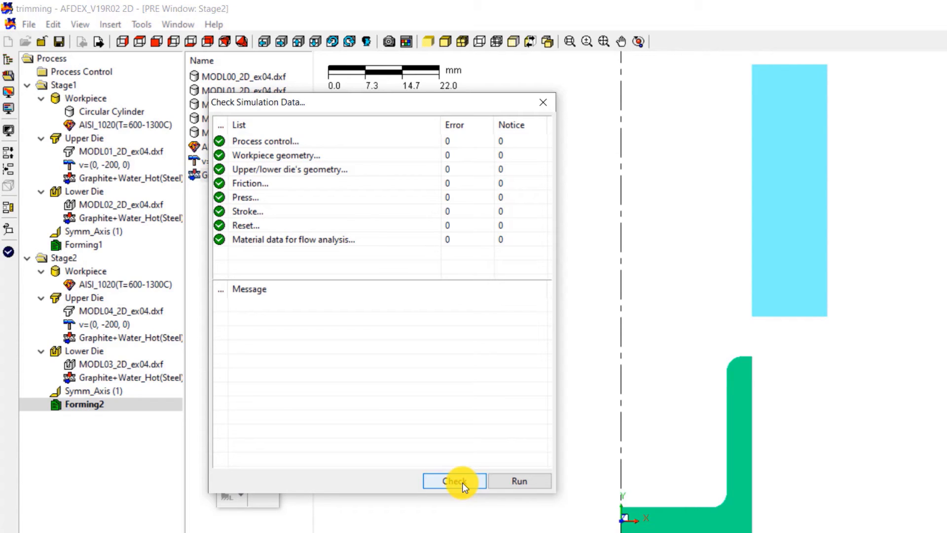
click(505, 482)
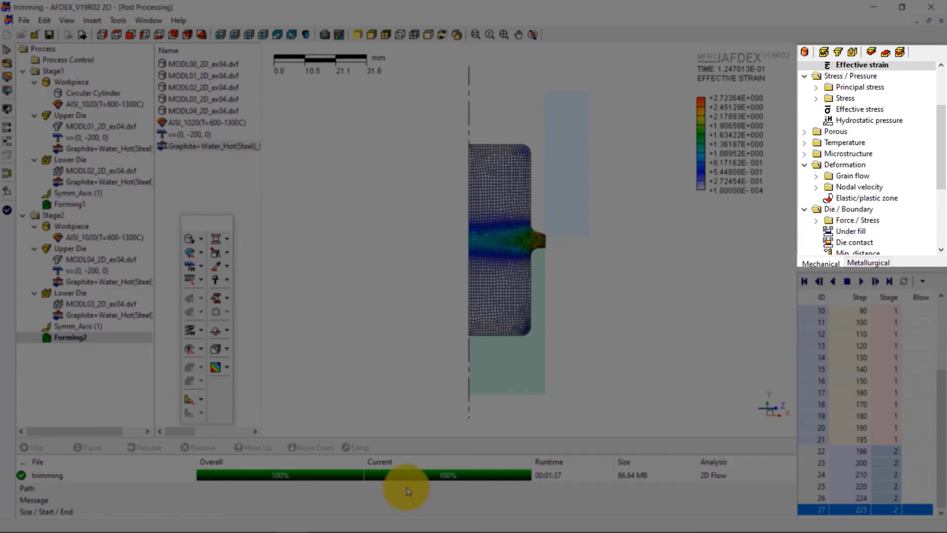
Display the effective strain contours on the finished forging result
scroll(939, 153, up, 1)
mouse_move(938, 153)
mouse_down()
mouse_move(937, 67)
mouse_move(929, 236)
mouse_move(934, 132)
mouse_move(944, 156)
mouse_up()
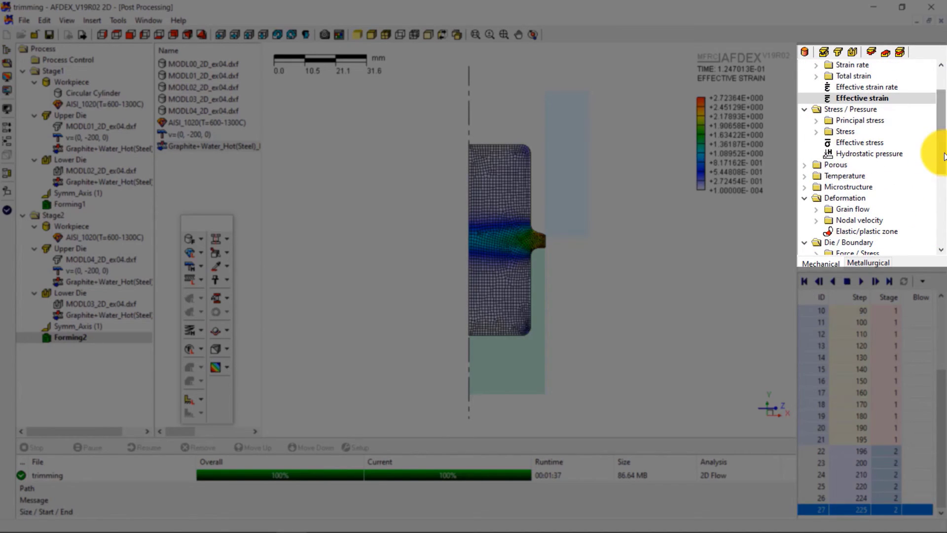
click(856, 143)
click(888, 99)
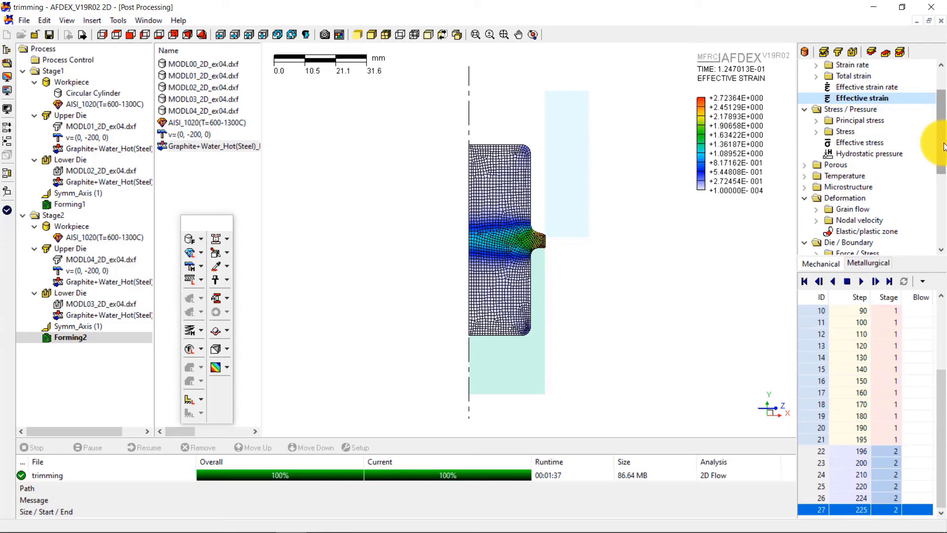
Go back to the first result step at time 1.0E-09, showing the undeformed mesh
drag(940, 141, 945, 167)
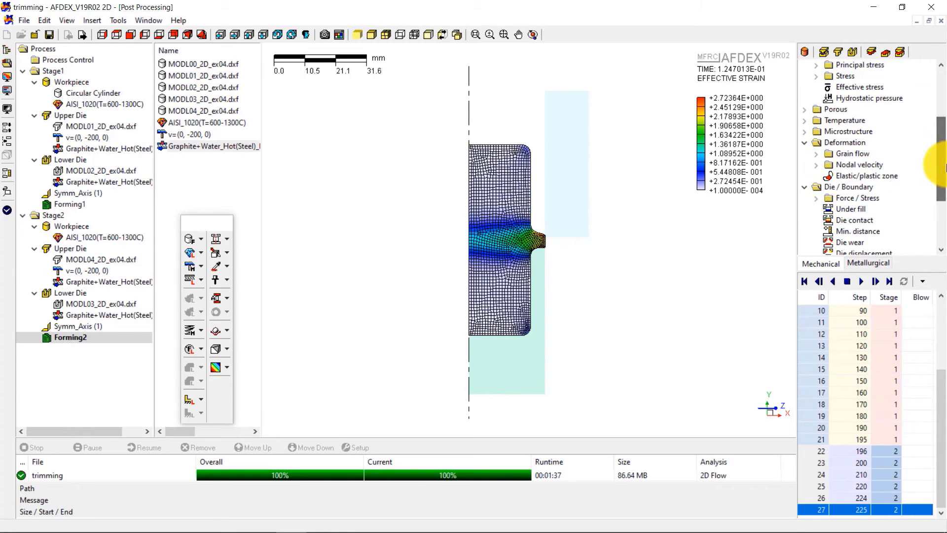
drag(941, 398, 939, 321)
click(806, 281)
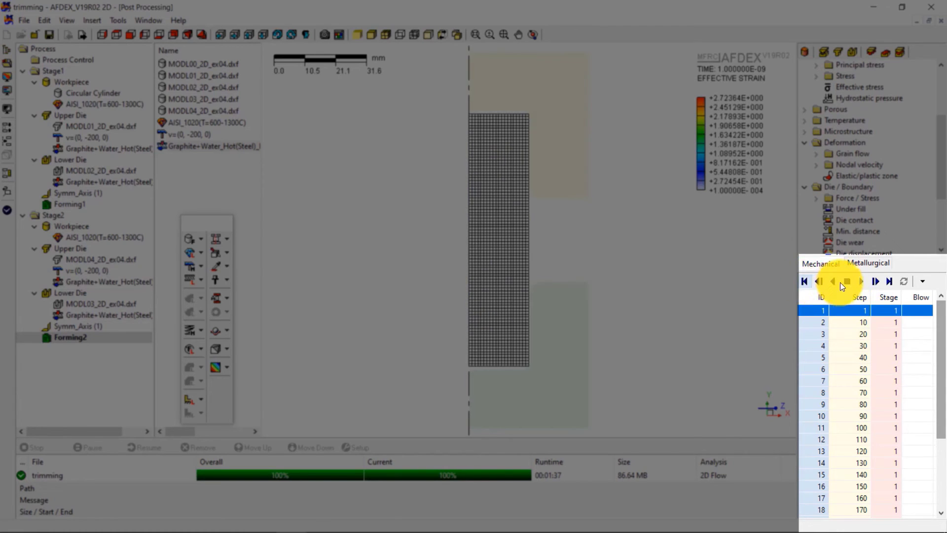